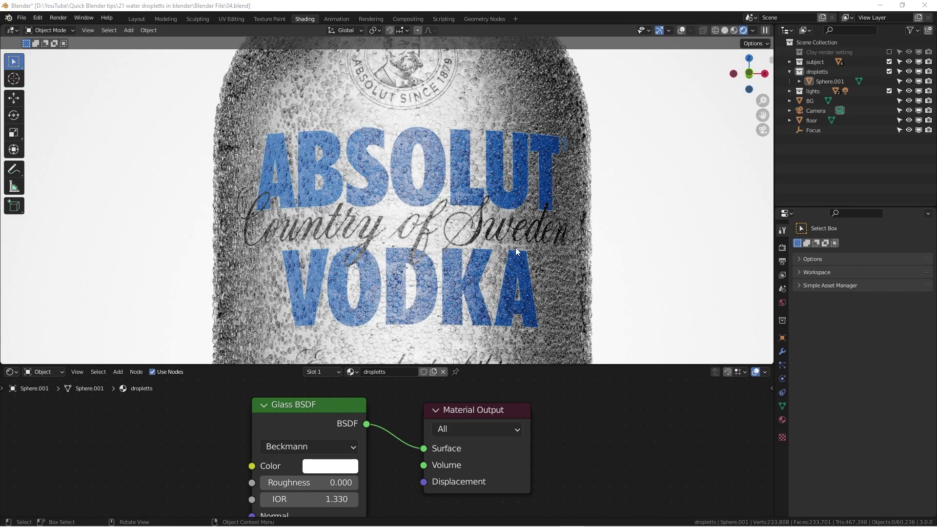
Step: Switch the Shader Editor from the droplets' Glass BSDF to the liquid's 'clear glass' material
{"action": "left_click", "coordinate": [531, 253]}
Step: Select the bottle body and show its Subdivision and GeometryNodes modifiers
{"action": "left_click", "coordinate": [536, 249]}
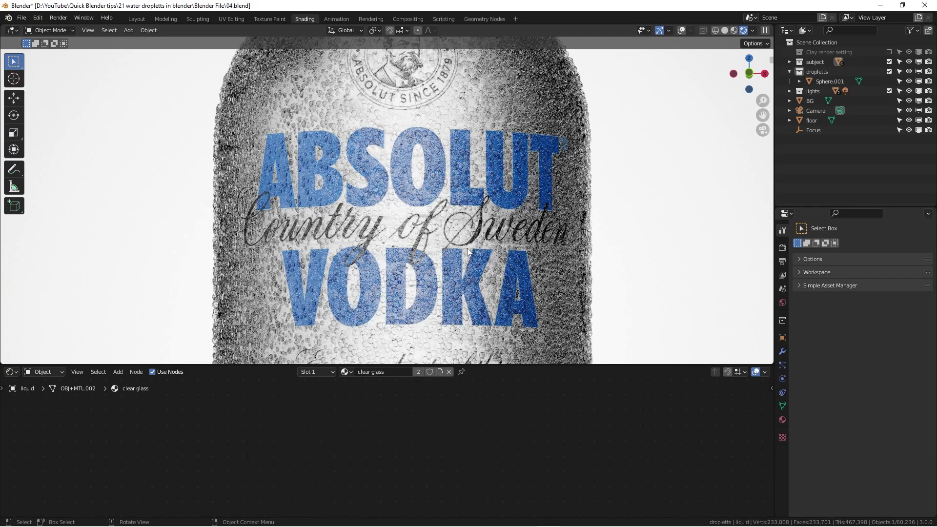
{"action": "scroll", "coordinate": [467, 252], "scroll_direction": "down", "scroll_amount": 3}
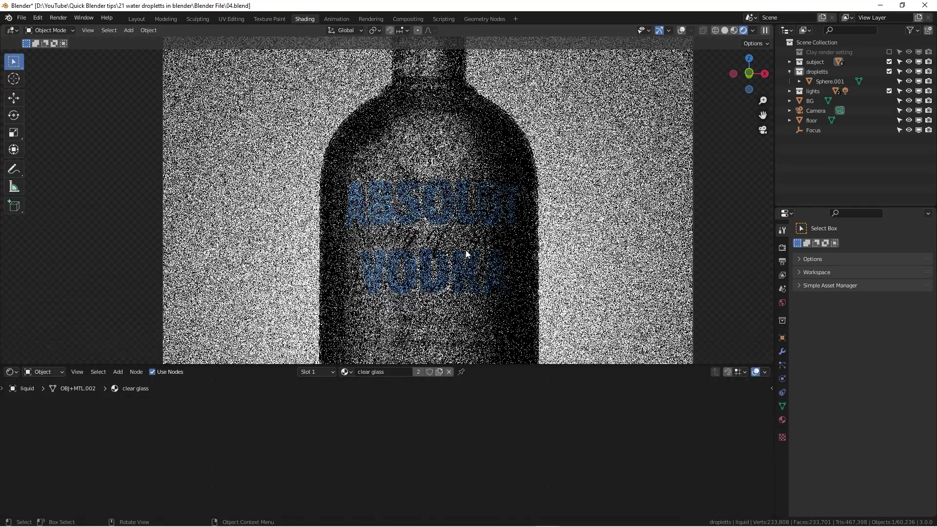
{"action": "left_click", "coordinate": [567, 139]}
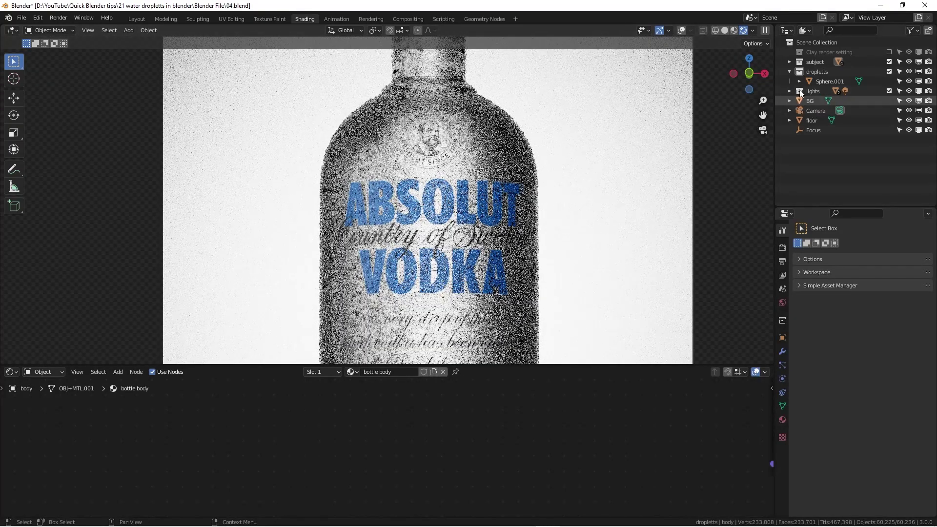
{"action": "left_click", "coordinate": [782, 353]}
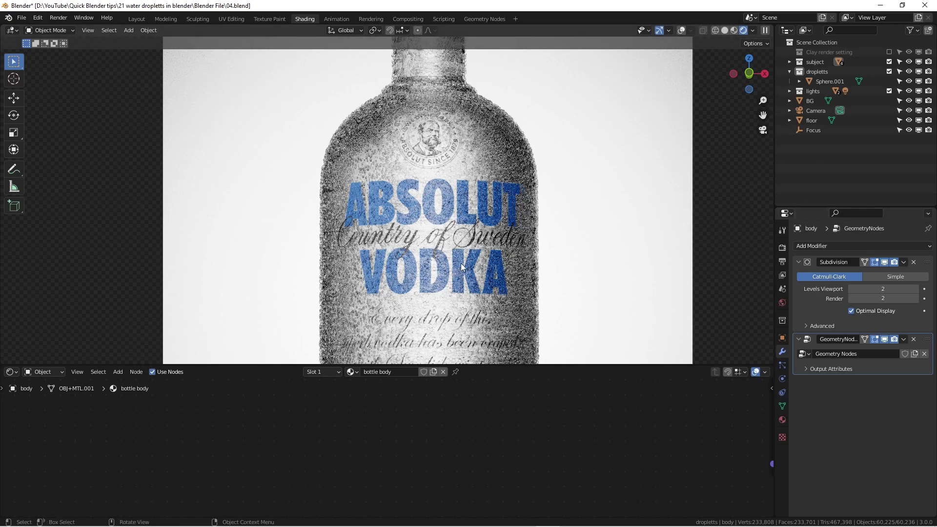
Step: Zoom into the ABSOLUT label in rendered view with Overlays enabled to inspect the droplets
{"action": "scroll", "coordinate": [461, 267], "scroll_direction": "up", "scroll_amount": 3}
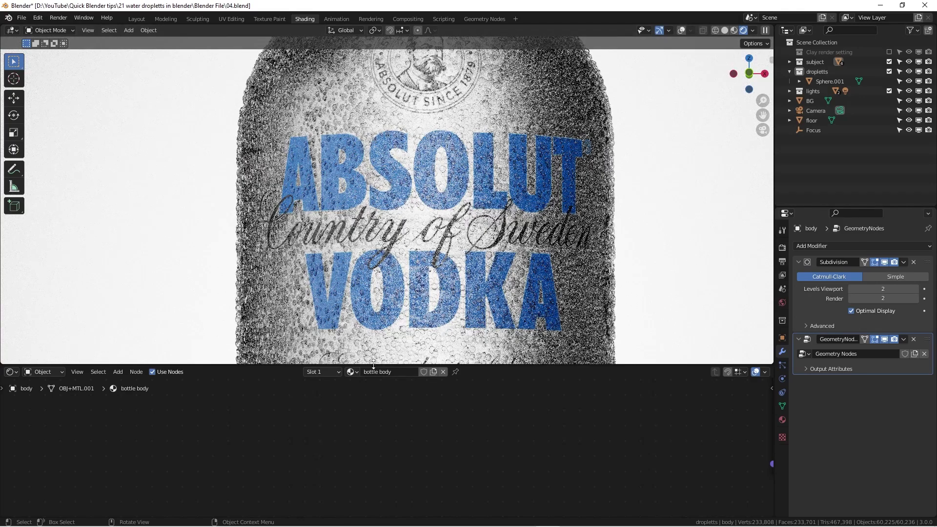
{"action": "left_click", "coordinate": [565, 246]}
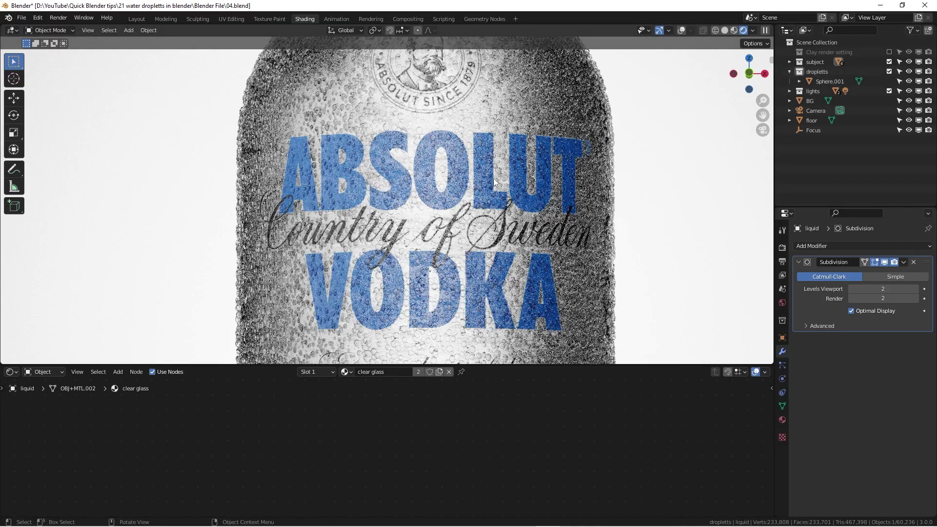
{"action": "scroll", "coordinate": [153, 180], "scroll_direction": "up", "scroll_amount": 3}
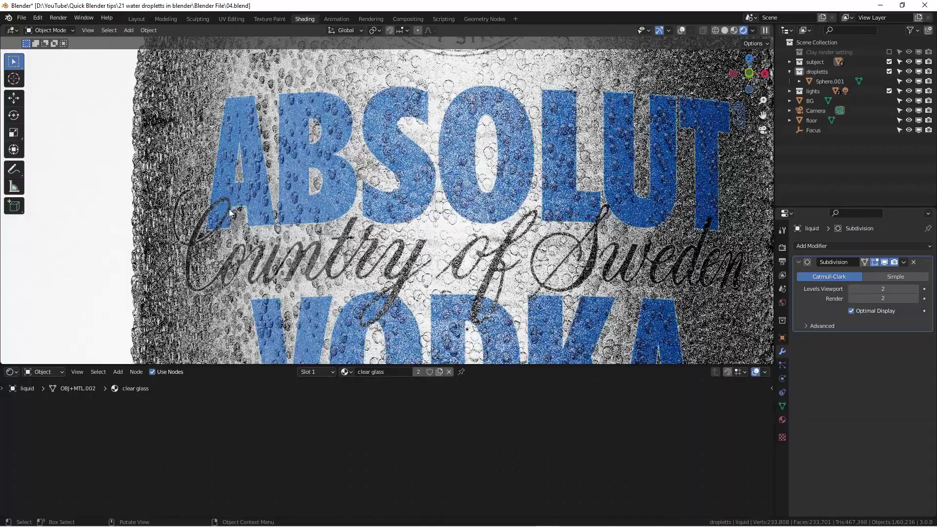
{"action": "scroll", "coordinate": [491, 232], "scroll_direction": "up", "scroll_amount": 2}
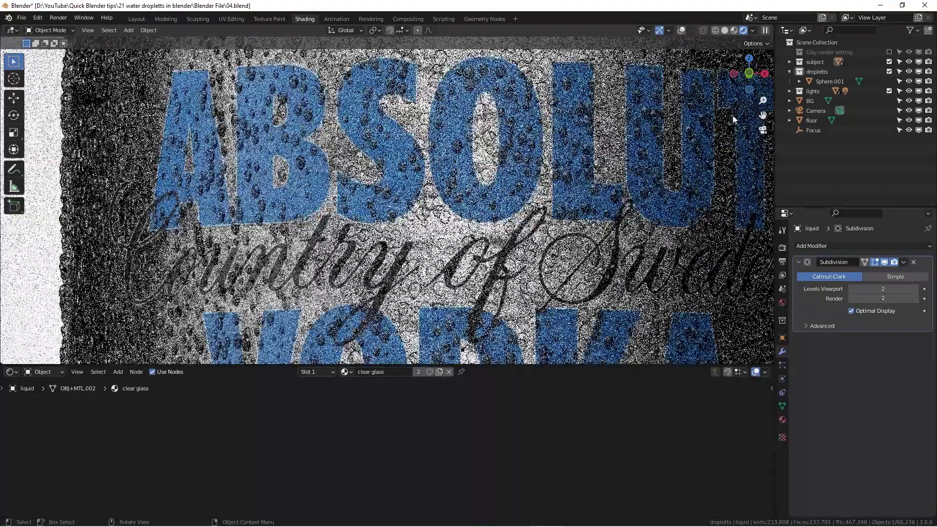
{"action": "left_click", "coordinate": [681, 31]}
{"action": "scroll", "coordinate": [431, 247], "scroll_direction": "up", "scroll_amount": 1}
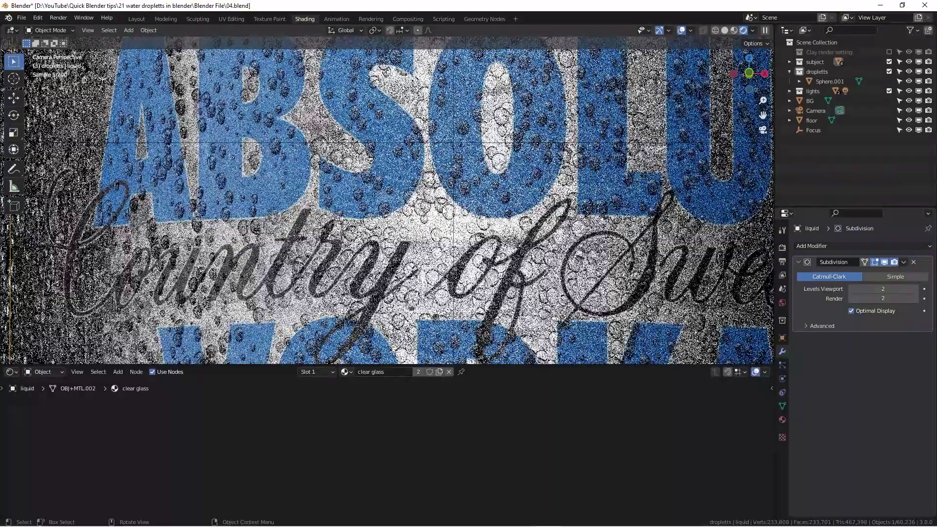
{"action": "left_click", "coordinate": [432, 246]}
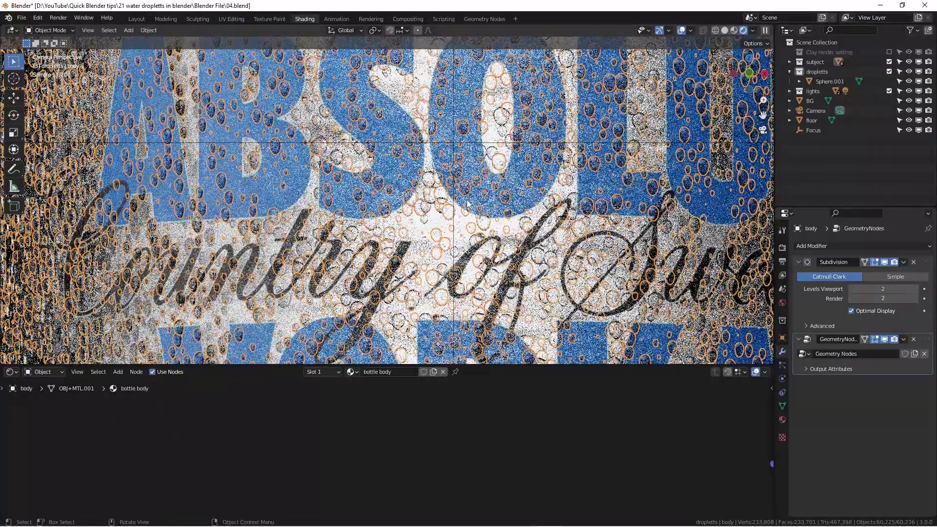
{"action": "scroll", "coordinate": [467, 207], "scroll_direction": "up", "scroll_amount": 1}
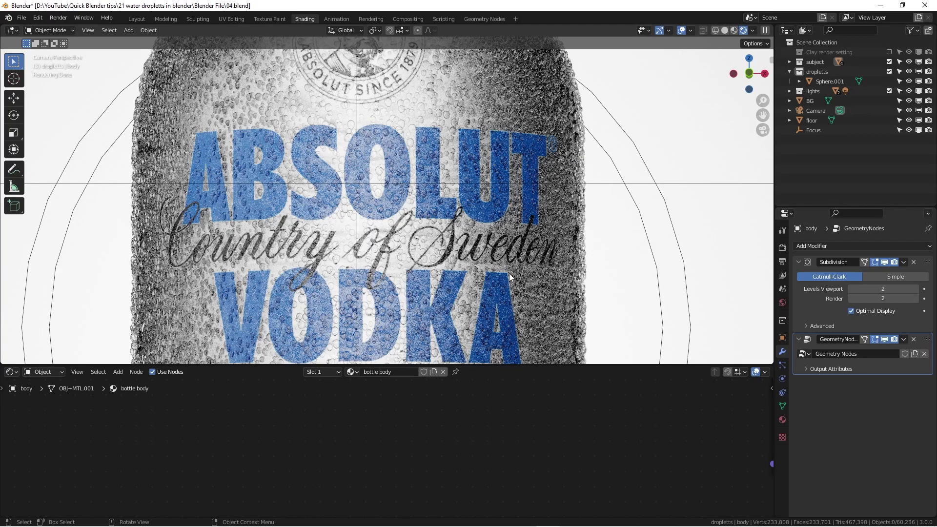
Step: Zoom and pan the rendered view to recentre the bottle, then orbit out
{"action": "scroll", "coordinate": [505, 276], "scroll_direction": "down", "scroll_amount": 5}
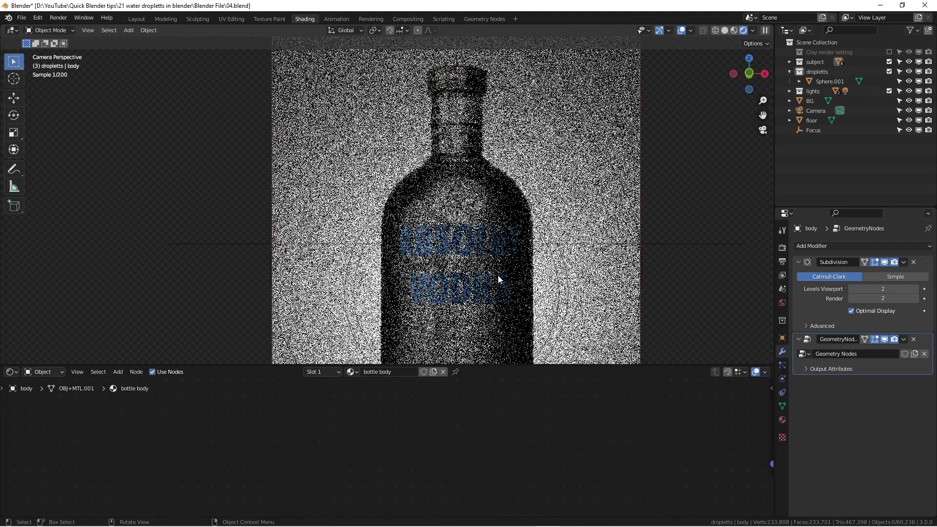
{"action": "middle_click_drag", "start_coordinate": [487, 281], "coordinate": [476, 229], "text": "shift"}
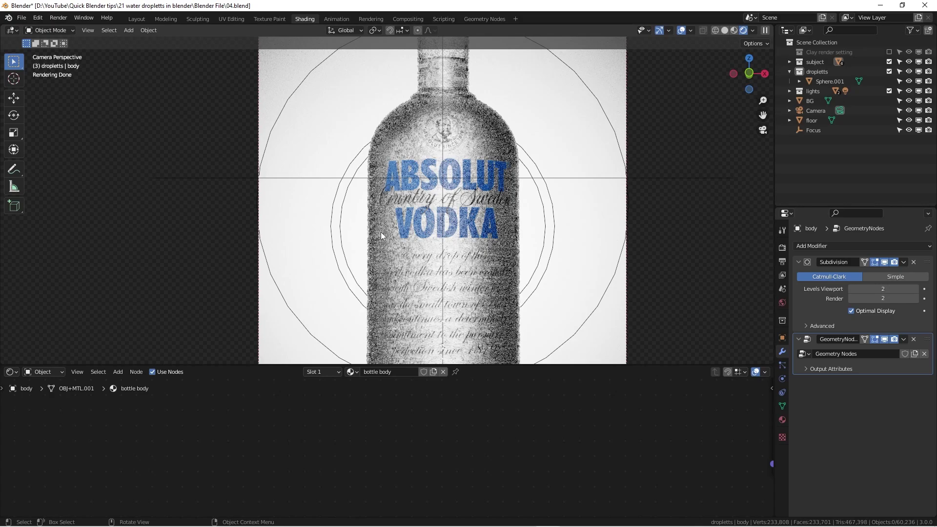
{"action": "scroll", "coordinate": [456, 188], "scroll_direction": "down", "scroll_amount": 4}
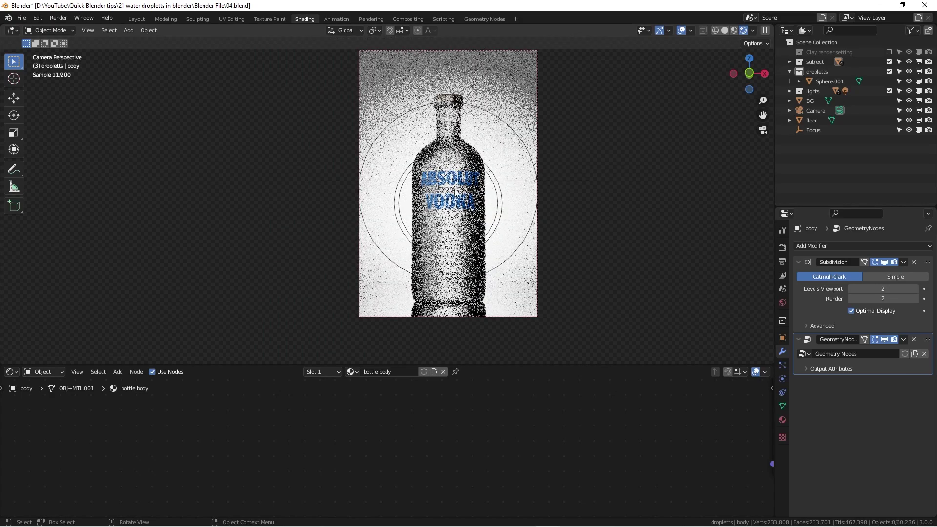
{"action": "scroll", "coordinate": [456, 187], "scroll_direction": "up", "scroll_amount": 8}
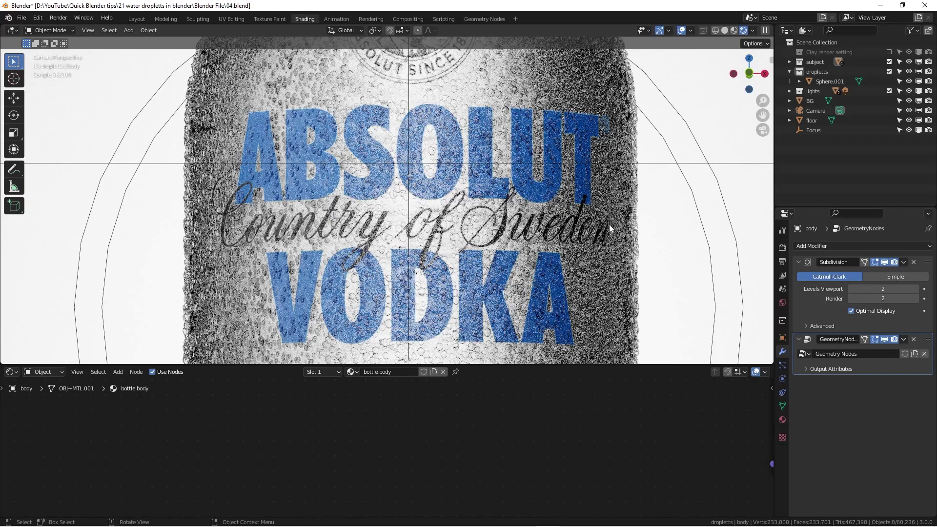
{"action": "scroll", "coordinate": [611, 224], "scroll_direction": "up", "scroll_amount": 4}
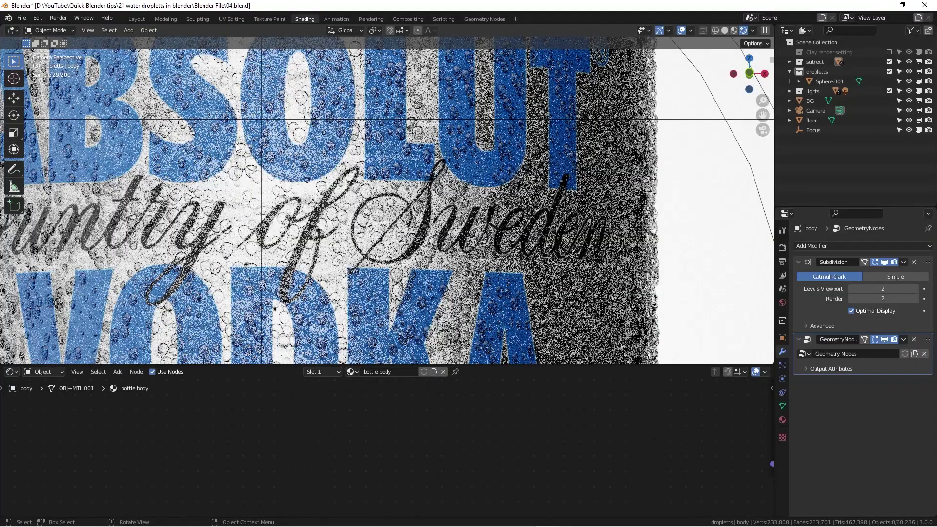
{"action": "scroll", "coordinate": [234, 164], "scroll_direction": "down", "scroll_amount": 5}
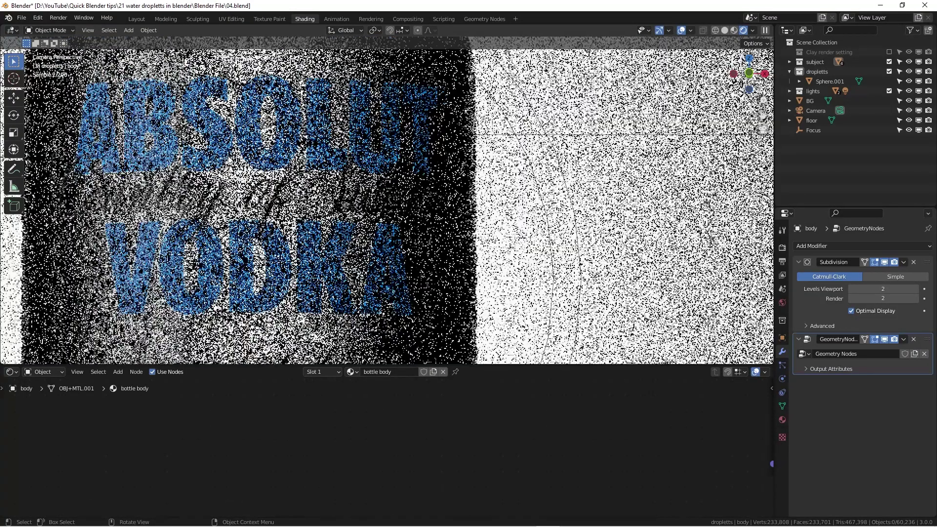
{"action": "scroll", "coordinate": [233, 164], "scroll_direction": "down", "scroll_amount": 6}
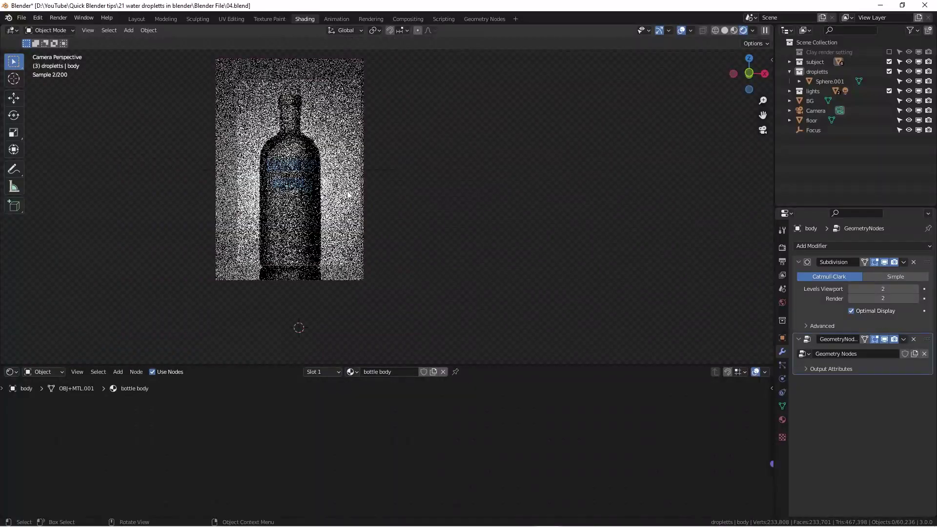
{"action": "middle_click_drag", "start_coordinate": [233, 164], "coordinate": [300, 35]}
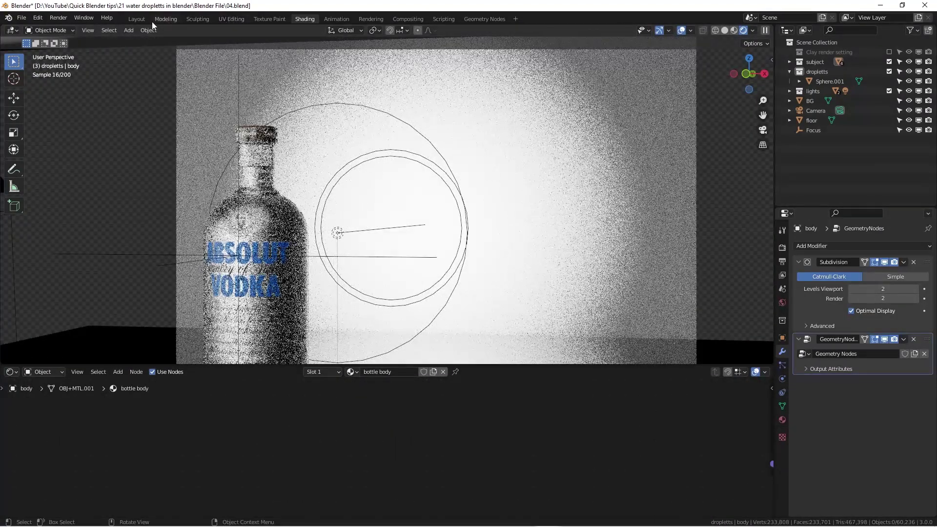
Step: Switch to the Layout workspace to view the camera, lights, backdrop and bottle
{"action": "left_click", "coordinate": [139, 18]}
{"action": "scroll", "coordinate": [440, 251], "scroll_direction": "down", "scroll_amount": 4}
{"action": "middle_click_drag", "start_coordinate": [439, 252], "coordinate": [481, 394]}
Step: From the top view, move Sphere.001 4.7591 m along X away from the bottle
{"action": "left_click", "coordinate": [449, 396]}
{"action": "key", "text": "KP_7"}
{"action": "scroll", "coordinate": [476, 387], "scroll_direction": "down", "scroll_amount": 2}
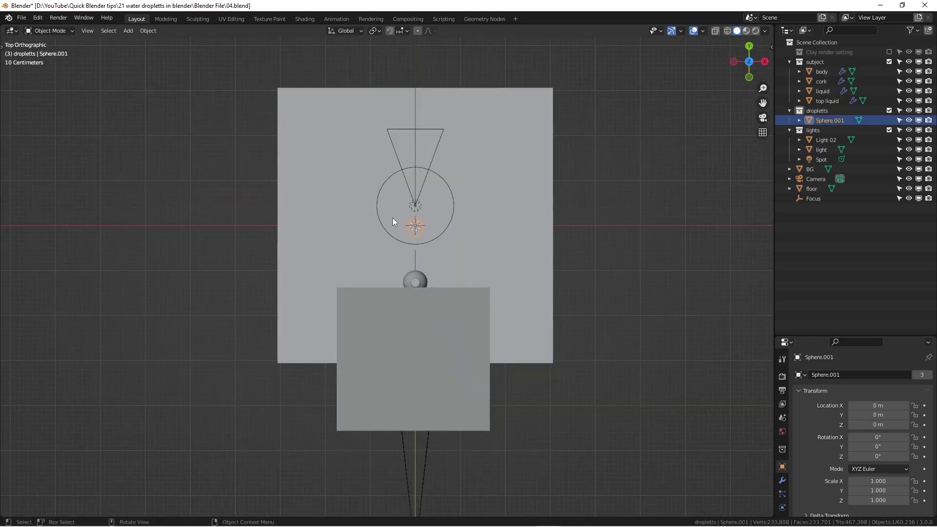
{"action": "scroll", "coordinate": [364, 225], "scroll_direction": "right", "scroll_amount": 3, "text": "ctrl"}
{"action": "scroll", "coordinate": [318, 229], "scroll_direction": "up", "scroll_amount": 2}
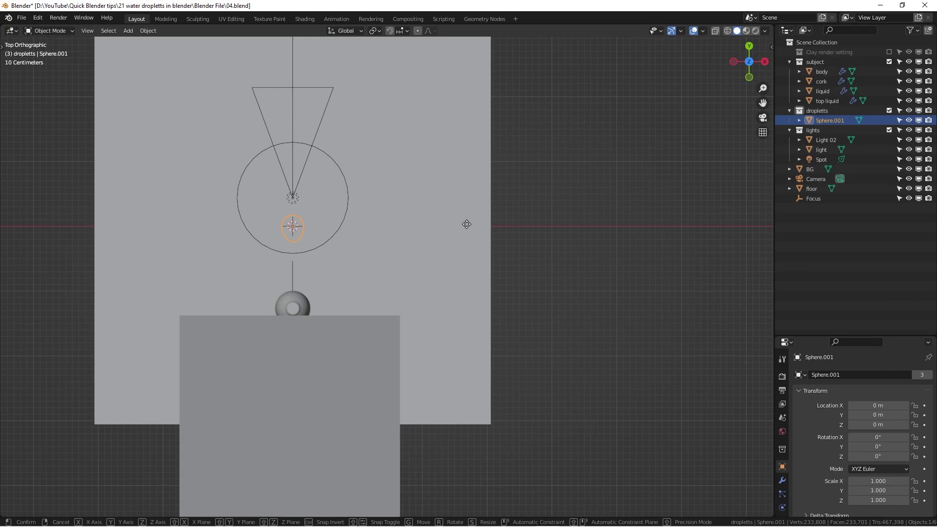
{"action": "key", "text": "g"}
{"action": "key", "text": "x"}
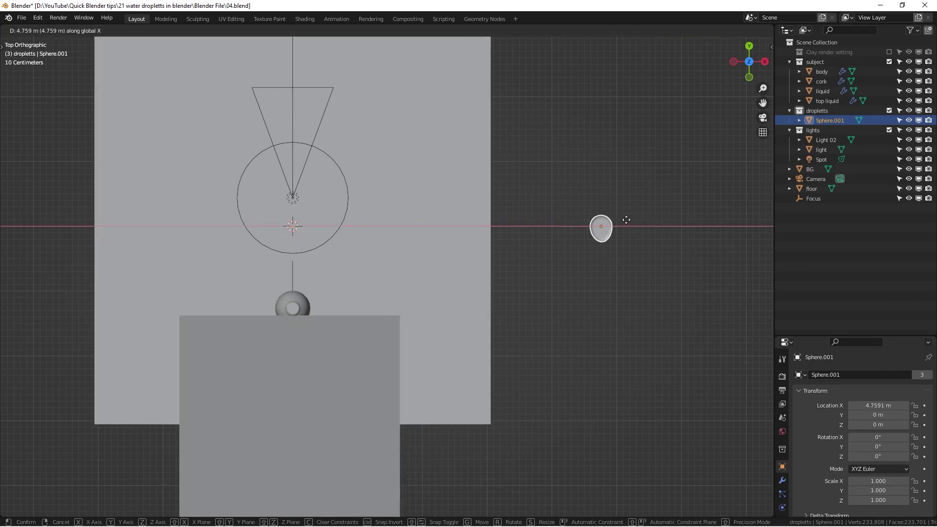
{"action": "left_click", "coordinate": [625, 219]}
Step: Orbit around the moved droplet and enter Edit Mode on its mesh
{"action": "middle_click_drag", "start_coordinate": [607, 245], "coordinate": [520, 437]}
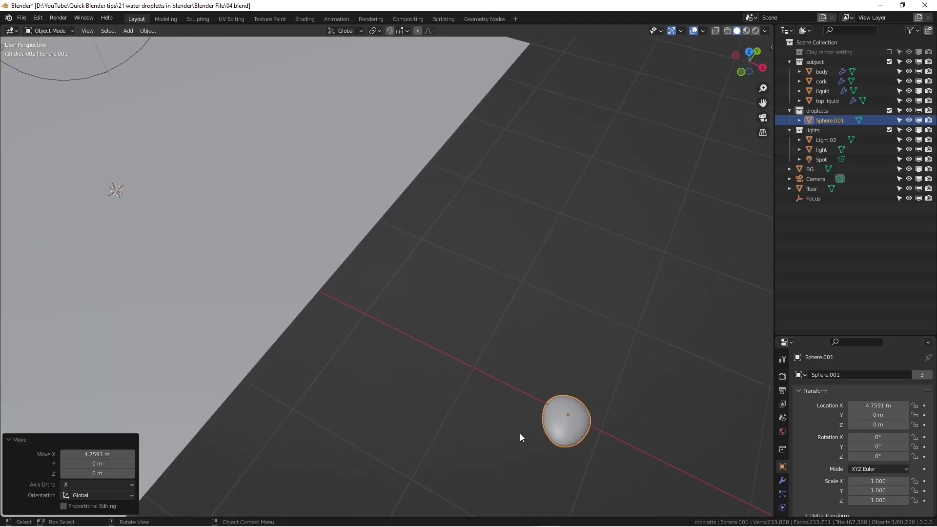
{"action": "scroll", "coordinate": [395, 307], "scroll_direction": "up", "scroll_amount": 5}
{"action": "middle_click_drag", "start_coordinate": [449, 320], "coordinate": [410, 297]}
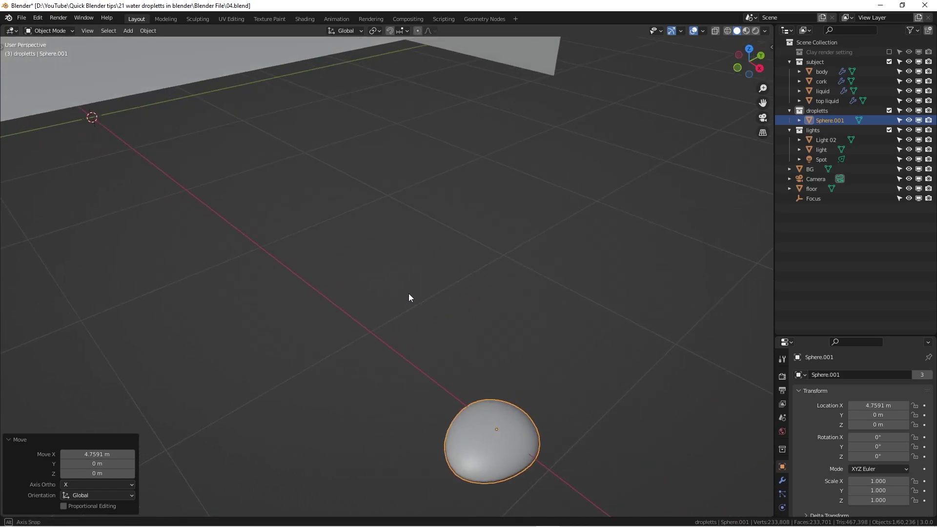
{"action": "scroll", "coordinate": [499, 418], "scroll_direction": "down", "scroll_amount": 5}
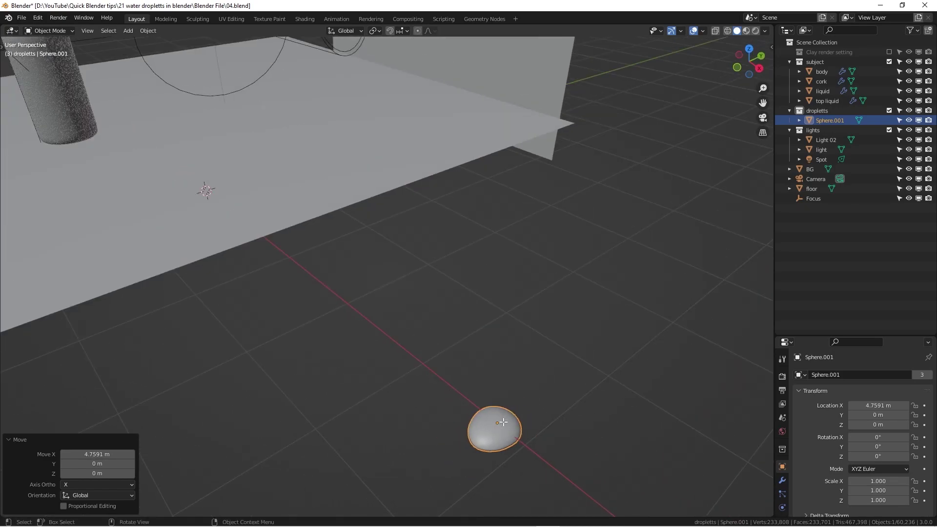
{"action": "key", "text": "Tab"}
{"action": "middle_click_drag", "start_coordinate": [464, 390], "coordinate": [407, 427]}
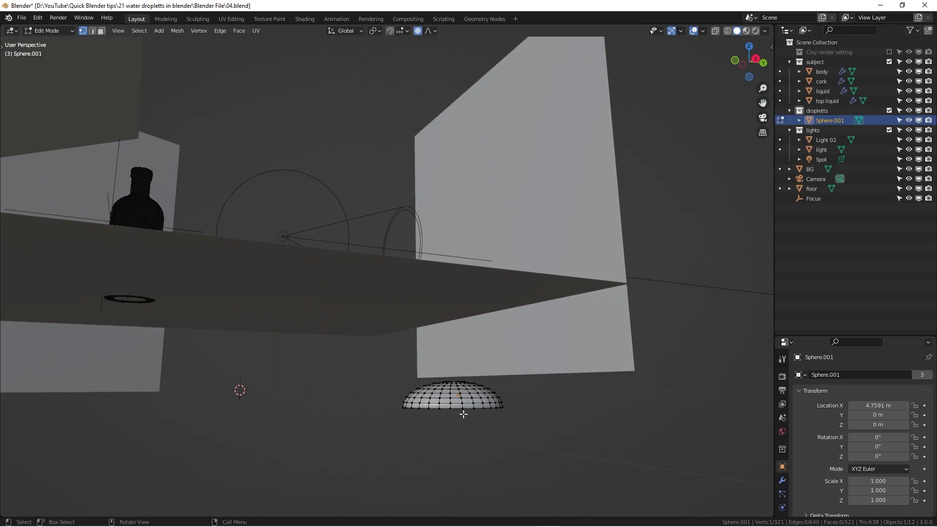
Step: Select the droplet's outer edge loop from underneath, then view it from the top
{"action": "middle_click_drag", "start_coordinate": [477, 409], "coordinate": [487, 378]}
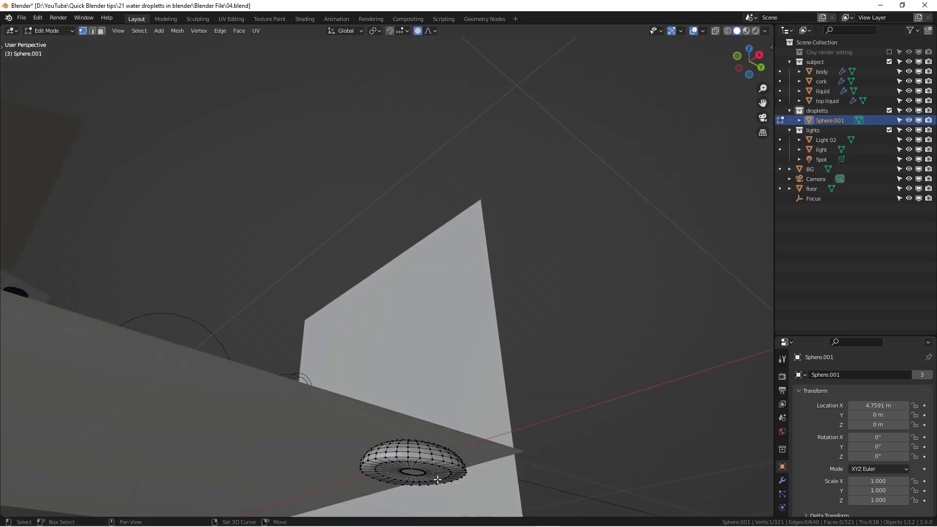
{"action": "middle_click_drag", "start_coordinate": [456, 455], "coordinate": [440, 364]}
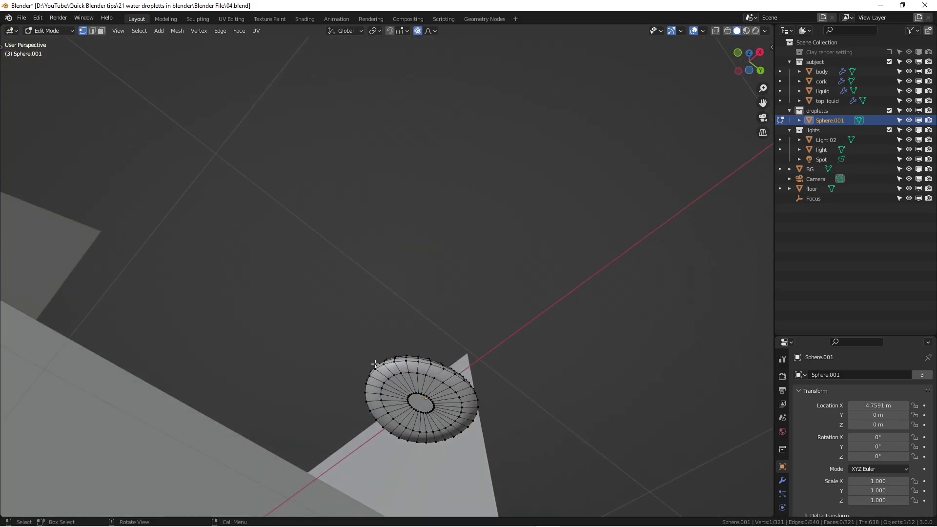
{"action": "left_click", "coordinate": [421, 364], "text": "alt"}
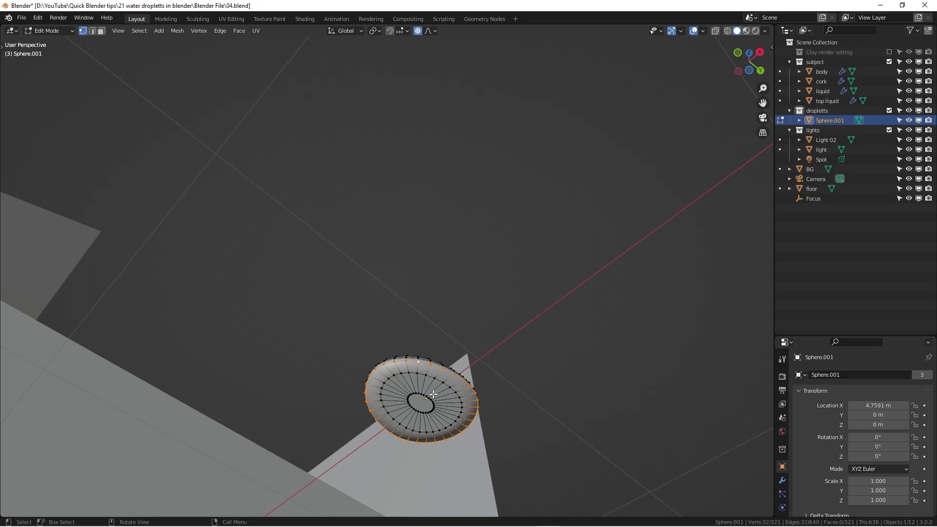
{"action": "middle_click_drag", "start_coordinate": [430, 404], "coordinate": [382, 330]}
{"action": "scroll", "coordinate": [393, 330], "scroll_direction": "down", "scroll_amount": 3}
{"action": "scroll", "coordinate": [323, 191], "scroll_direction": "up", "scroll_amount": 3}
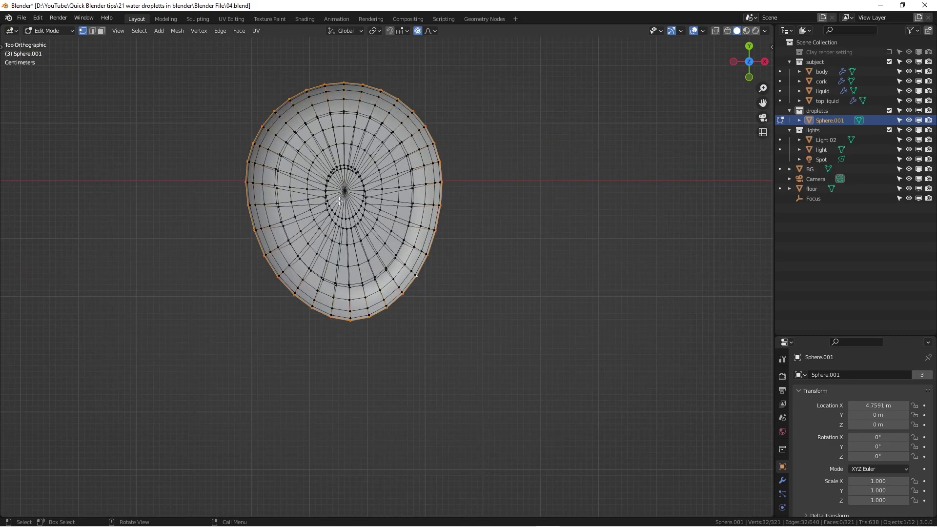
Step: Try pulling the tip vertex with Proportional Editing, undo it, and return to Object Mode
{"action": "left_click", "coordinate": [354, 326]}
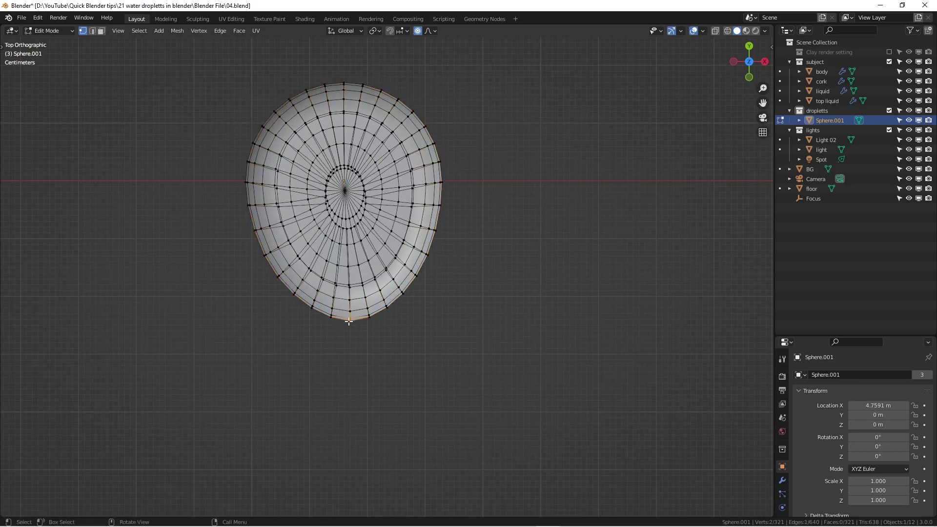
{"action": "left_click", "coordinate": [350, 325], "text": "shift"}
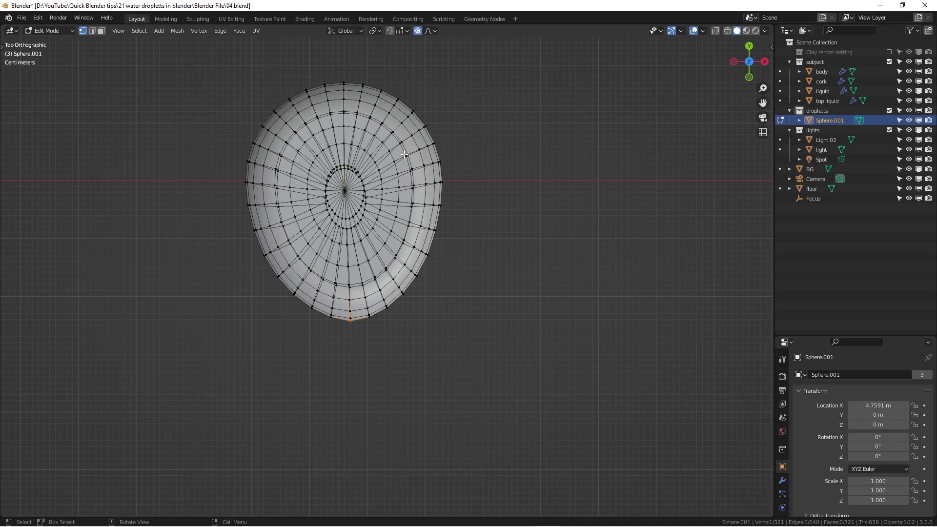
{"action": "left_click", "coordinate": [418, 31]}
{"action": "key", "text": "g"}
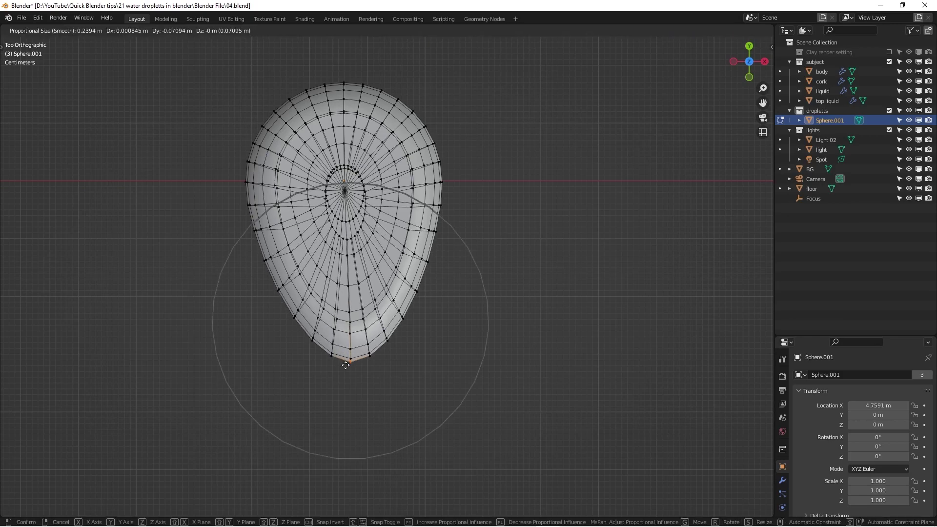
{"action": "scroll", "coordinate": [344, 354], "scroll_direction": "up", "scroll_amount": 2}
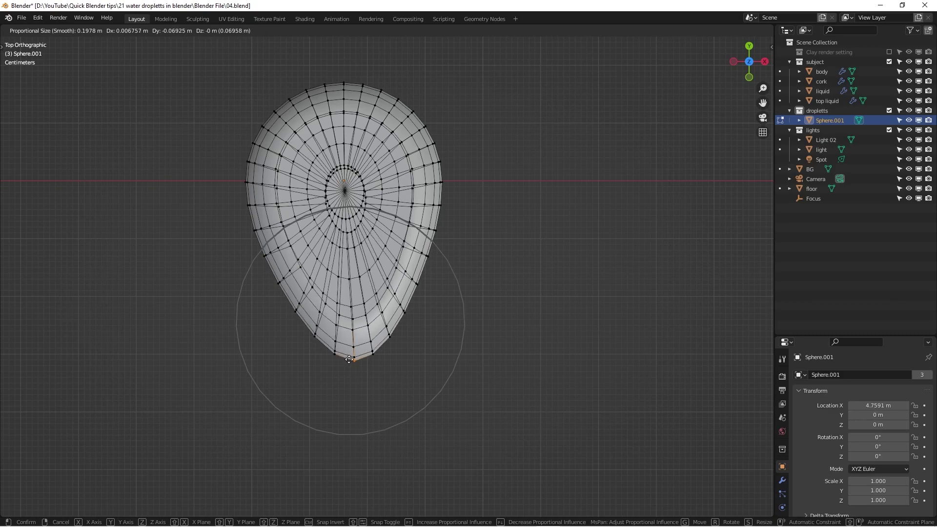
{"action": "left_click", "coordinate": [351, 364]}
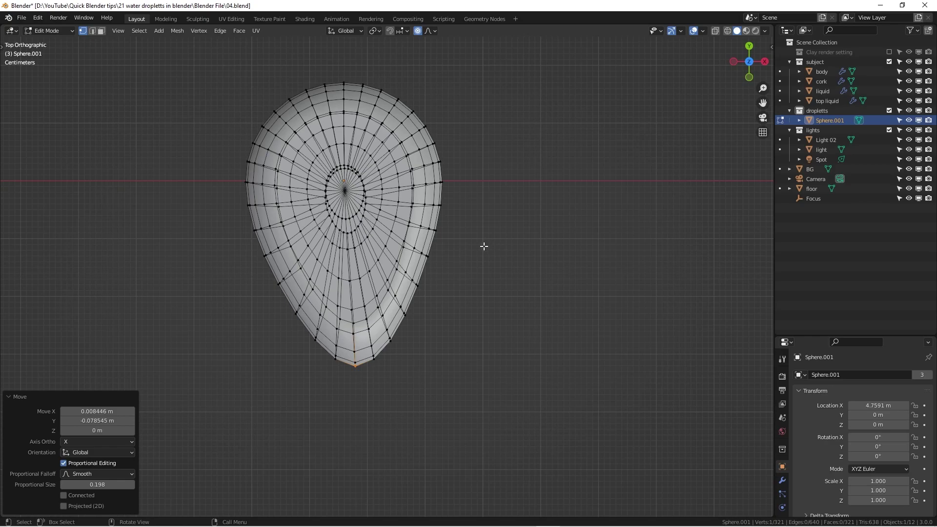
{"action": "key", "text": "ctrl+z"}
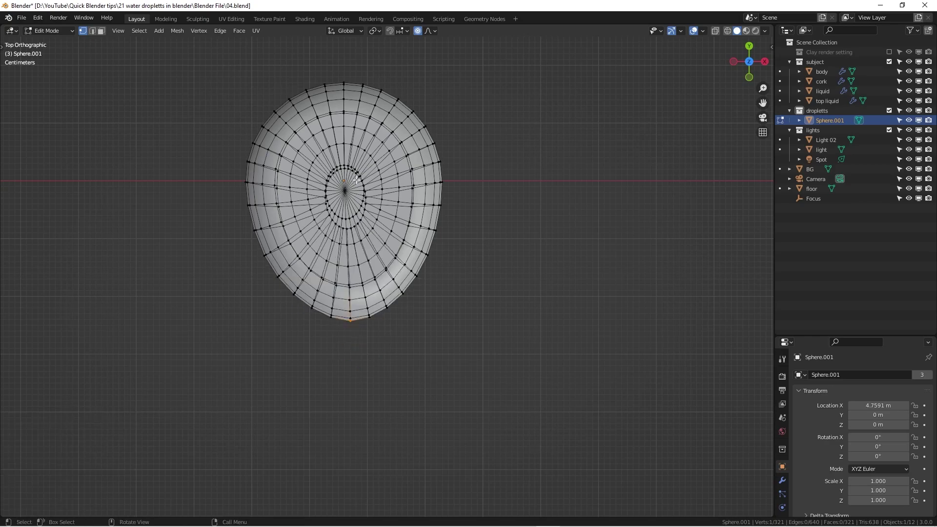
{"action": "key", "text": "Tab"}
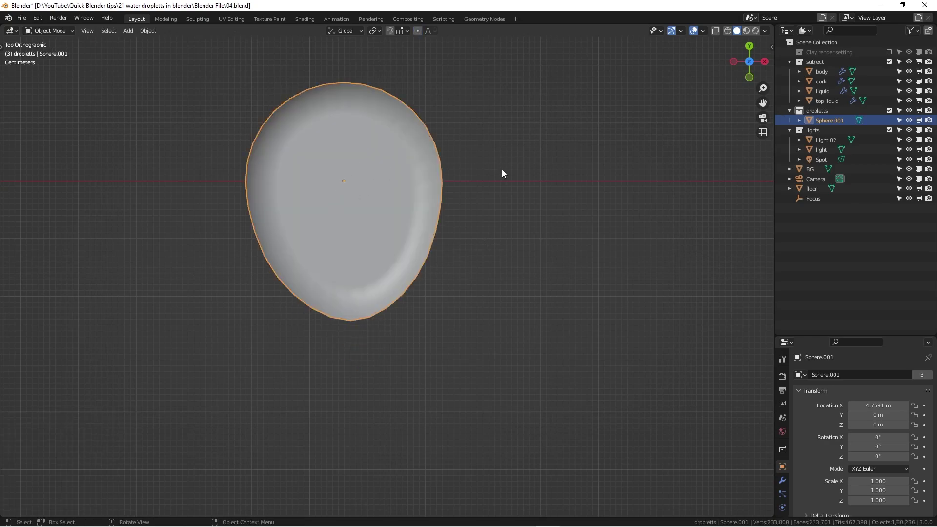
{"action": "middle_click_drag", "start_coordinate": [433, 299], "coordinate": [414, 224]}
{"action": "mouse_move", "coordinate": [381, 259]}
{"action": "middle_mouse_down"}
{"action": "mouse_move", "coordinate": [438, 229]}
{"action": "mouse_move", "coordinate": [364, 271]}
{"action": "mouse_move", "coordinate": [380, 250]}
{"action": "middle_mouse_up"}
{"action": "right_click", "coordinate": [364, 271]}
{"action": "left_click", "coordinate": [391, 262]}
{"action": "key", "text": "KP_7"}
{"action": "scroll", "coordinate": [379, 251], "scroll_direction": "down", "scroll_amount": 10}
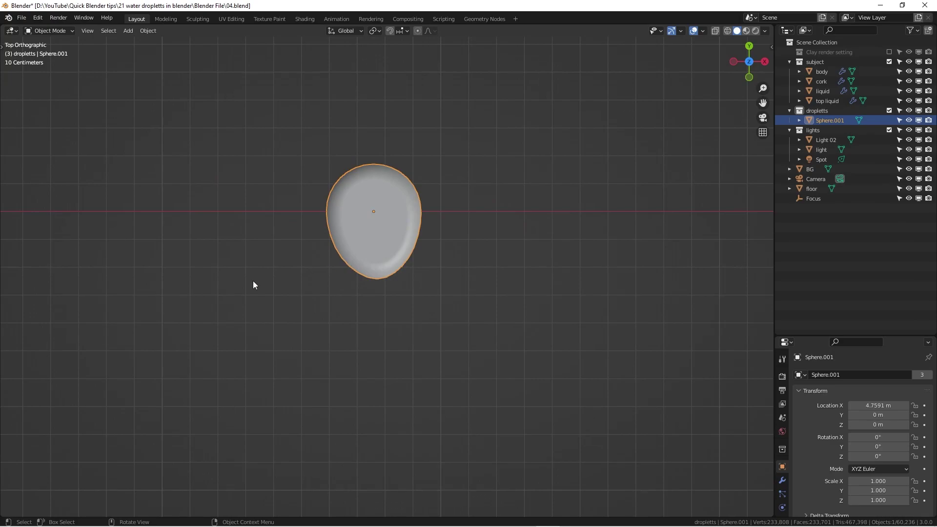
{"action": "middle_click_drag", "start_coordinate": [212, 269], "coordinate": [545, 255], "text": "shift"}
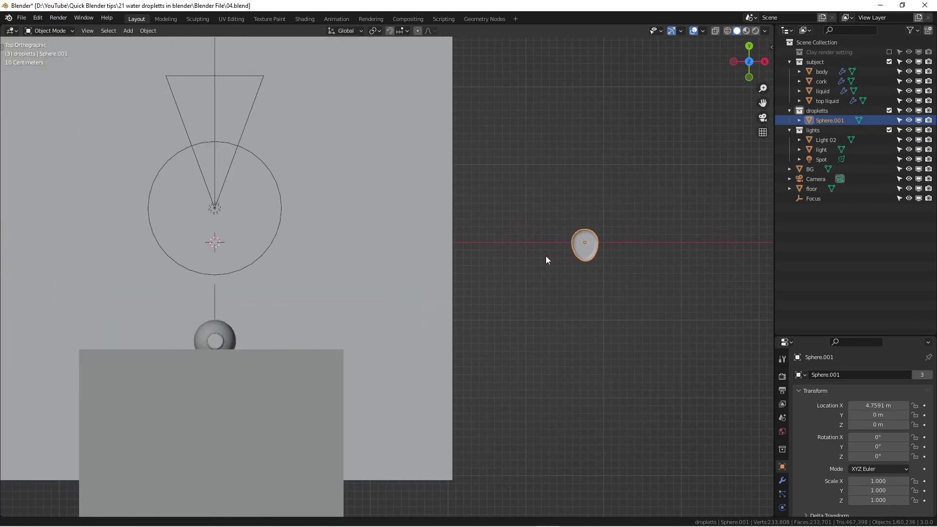
{"action": "scroll", "coordinate": [341, 287], "scroll_direction": "down", "scroll_amount": 3}
{"action": "middle_click_drag", "start_coordinate": [341, 287], "coordinate": [245, 207]}
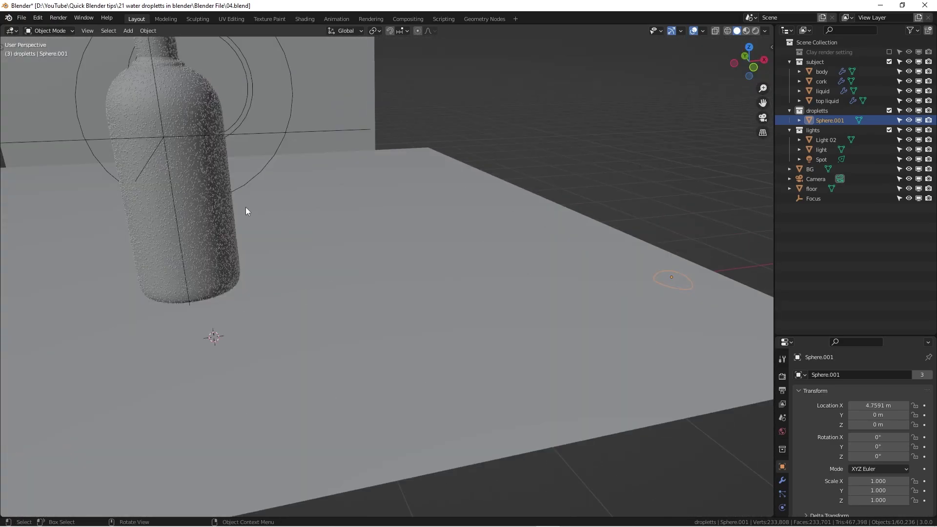
{"action": "scroll", "coordinate": [200, 177], "scroll_direction": "up", "scroll_amount": 6}
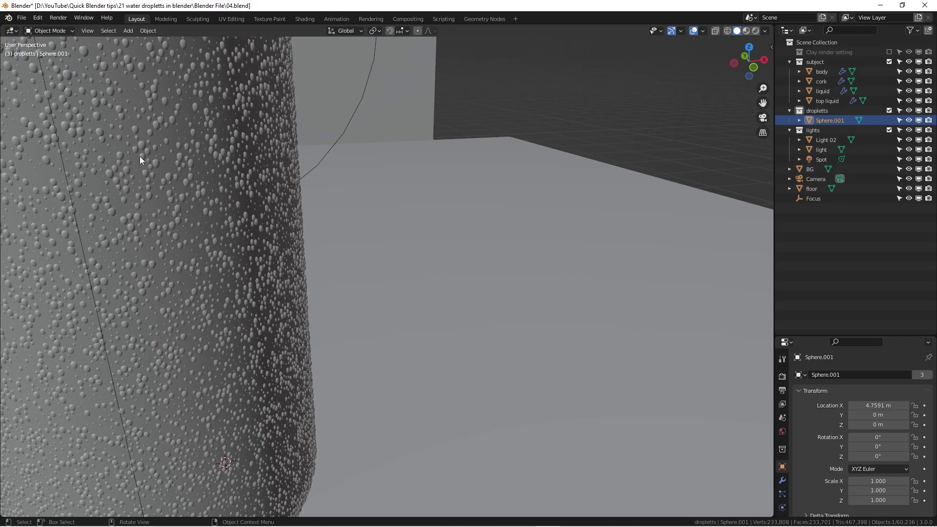
{"action": "middle_click_drag", "start_coordinate": [140, 156], "coordinate": [494, 227]}
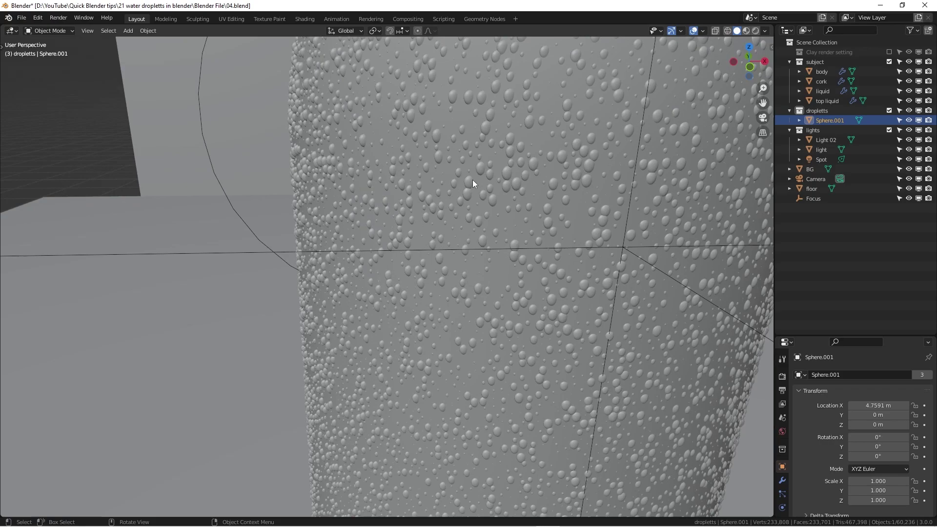
{"action": "scroll", "coordinate": [470, 186], "scroll_direction": "down", "scroll_amount": 8}
{"action": "scroll", "coordinate": [461, 180], "scroll_direction": "up", "scroll_amount": 8}
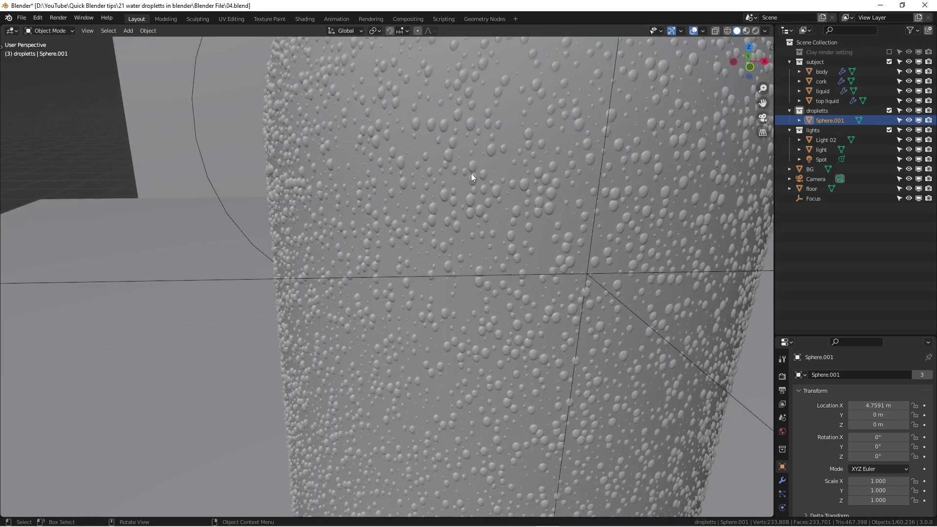
{"action": "scroll", "coordinate": [471, 177], "scroll_direction": "down", "scroll_amount": 5}
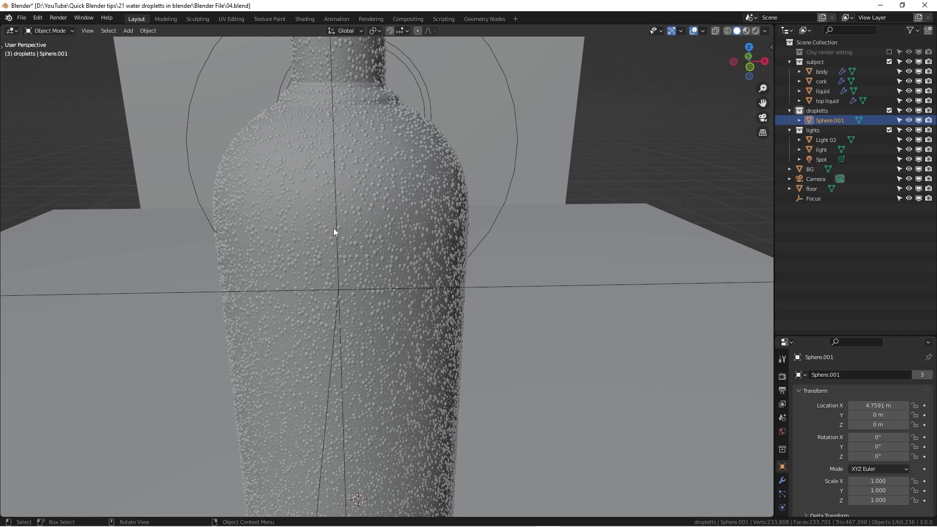
{"action": "scroll", "coordinate": [333, 227], "scroll_direction": "up", "scroll_amount": 5}
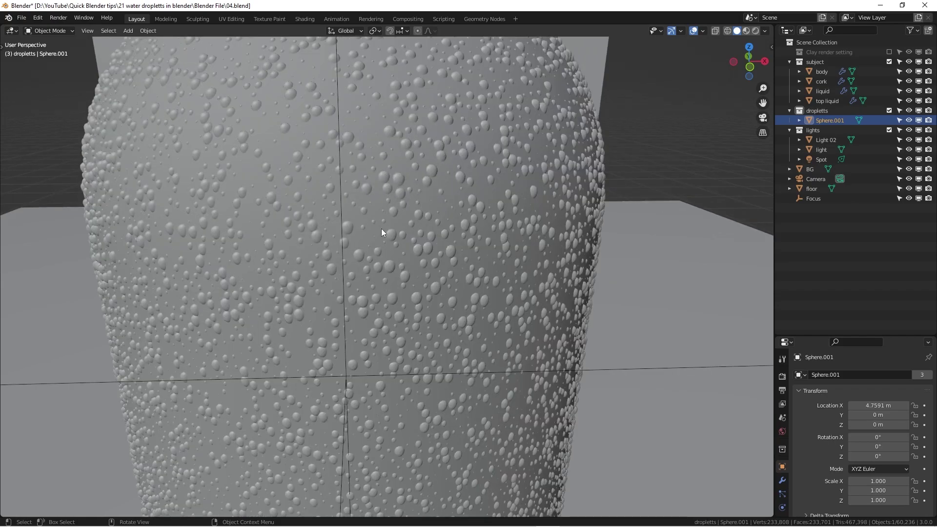
{"action": "scroll", "coordinate": [381, 228], "scroll_direction": "down", "scroll_amount": 5}
{"action": "scroll", "coordinate": [370, 197], "scroll_direction": "up", "scroll_amount": 7}
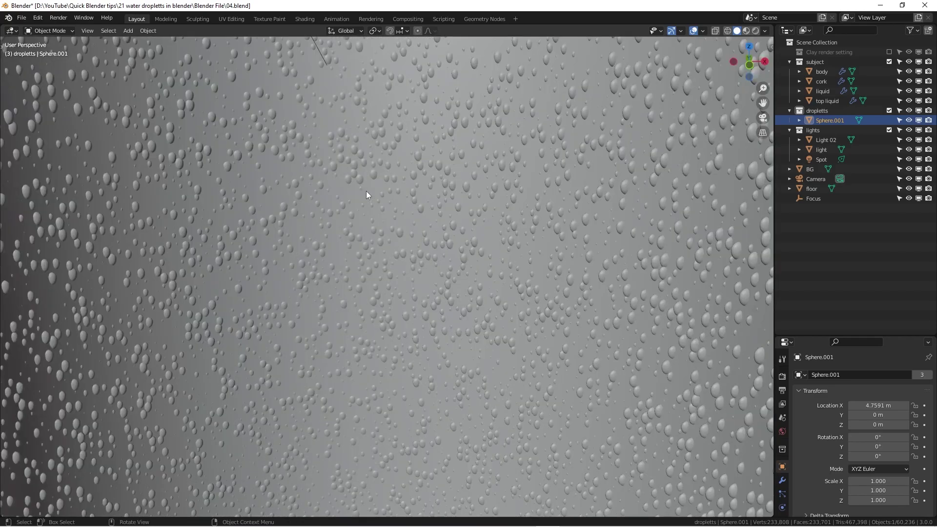
{"action": "scroll", "coordinate": [366, 191], "scroll_direction": "down", "scroll_amount": 8}
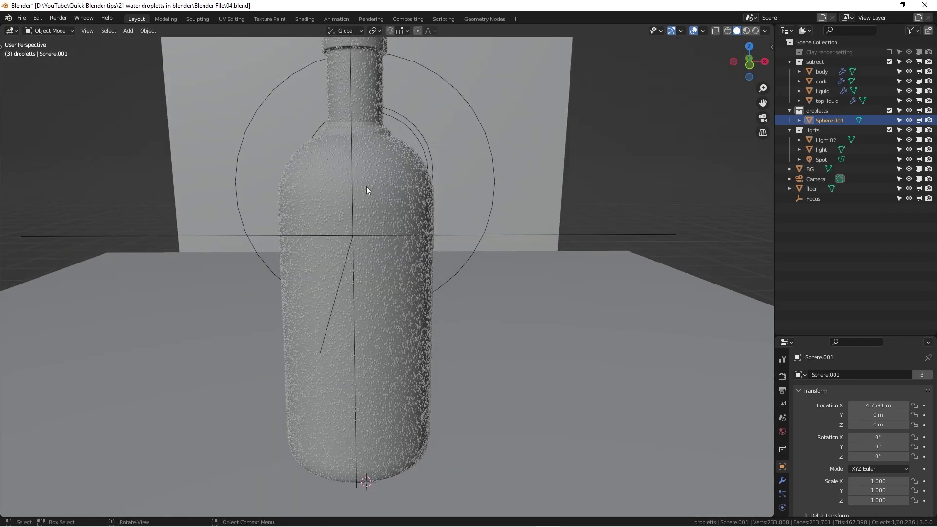
{"action": "scroll", "coordinate": [368, 188], "scroll_direction": "up", "scroll_amount": 6}
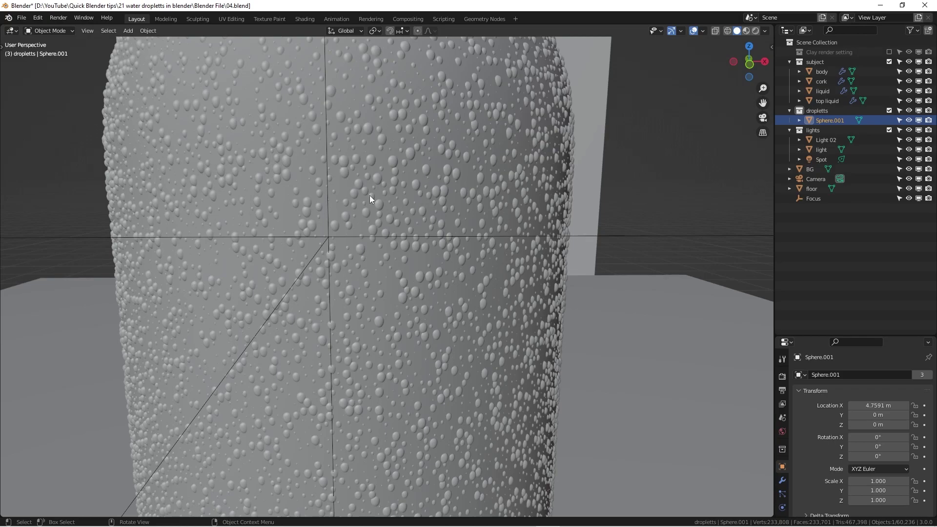
{"action": "scroll", "coordinate": [345, 197], "scroll_direction": "down", "scroll_amount": 8}
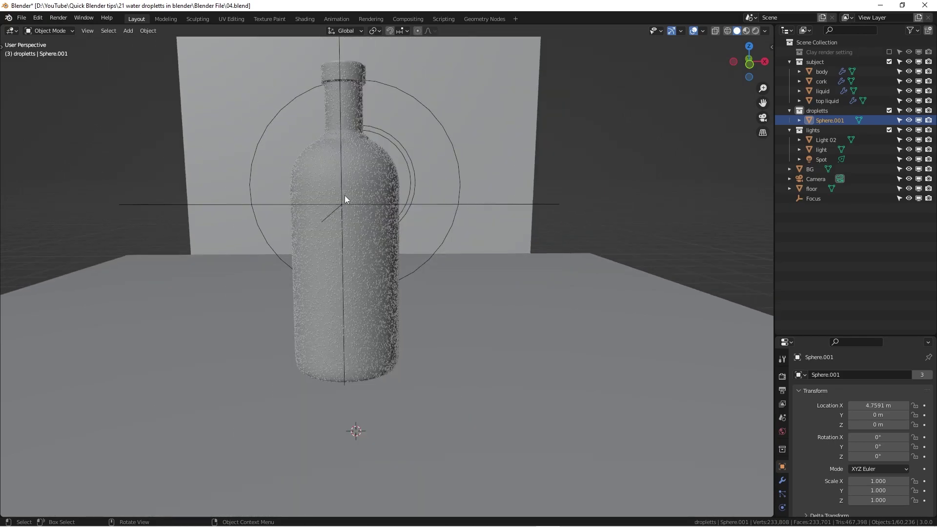
{"action": "middle_click_drag", "start_coordinate": [345, 195], "coordinate": [325, 96]}
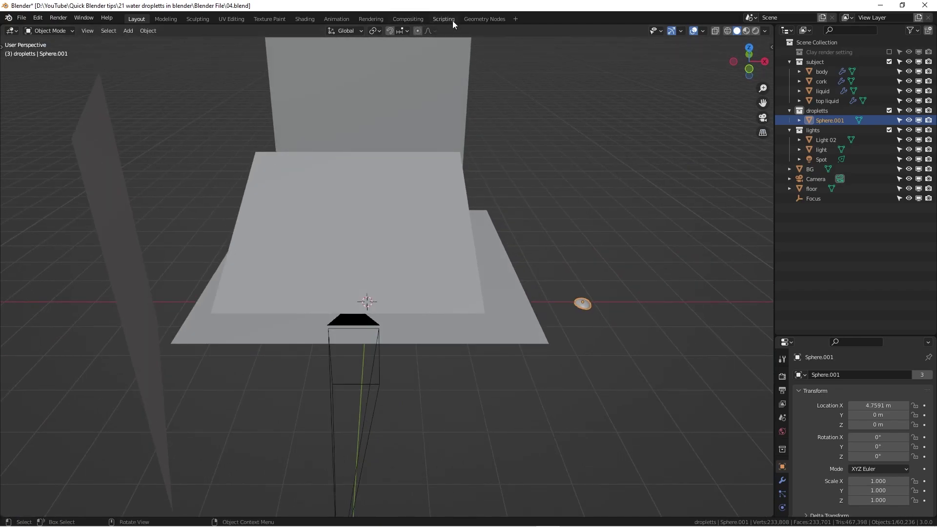
Step: In the Geometry Nodes workspace, select the bottle body to show its droplet node tree
{"action": "left_click", "coordinate": [472, 19]}
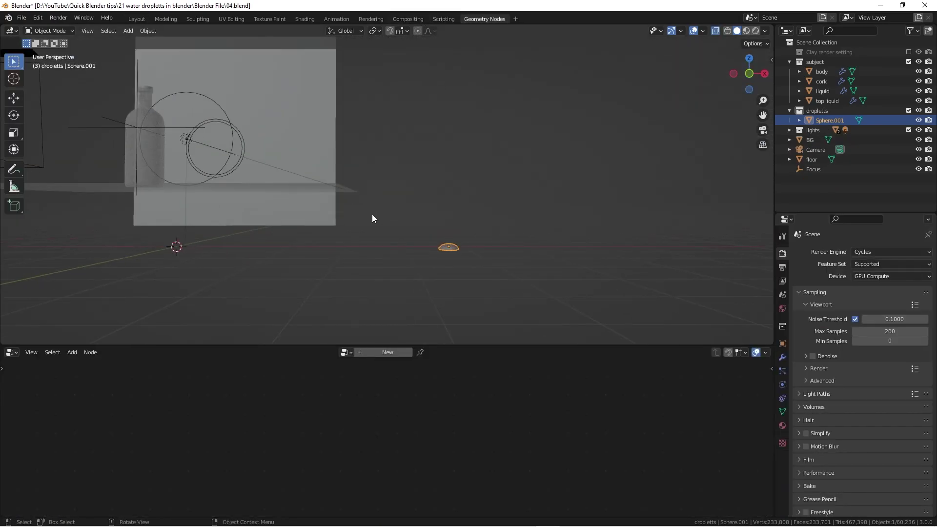
{"action": "scroll", "coordinate": [346, 204], "scroll_direction": "up", "scroll_amount": 3}
{"action": "middle_click_drag", "start_coordinate": [345, 203], "coordinate": [328, 196]}
{"action": "scroll", "coordinate": [312, 174], "scroll_direction": "up", "scroll_amount": 4}
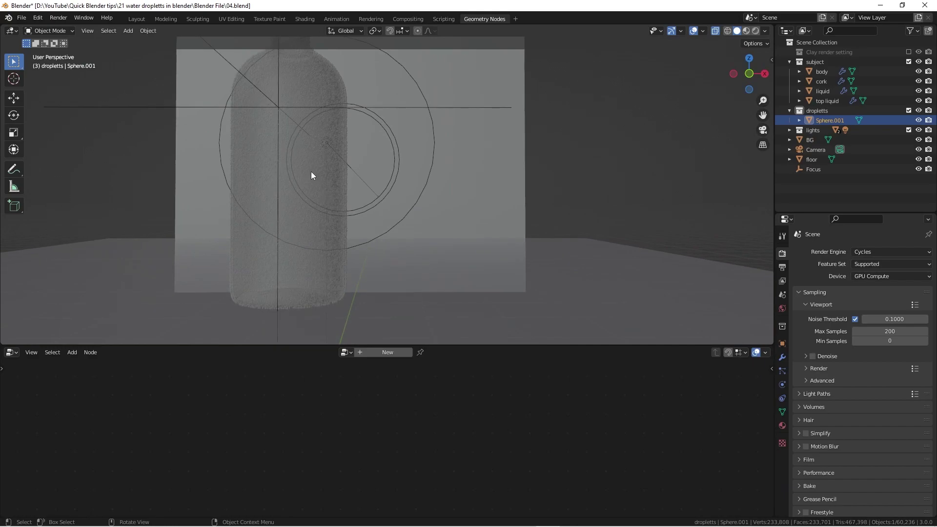
{"action": "left_click", "coordinate": [311, 169]}
{"action": "left_click", "coordinate": [826, 70]}
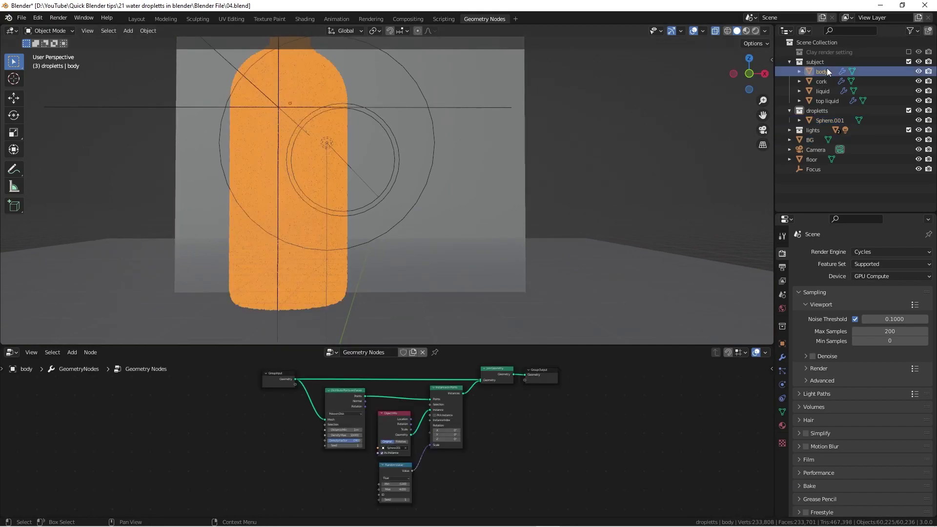
{"action": "scroll", "coordinate": [452, 423], "scroll_direction": "down", "scroll_amount": 1}
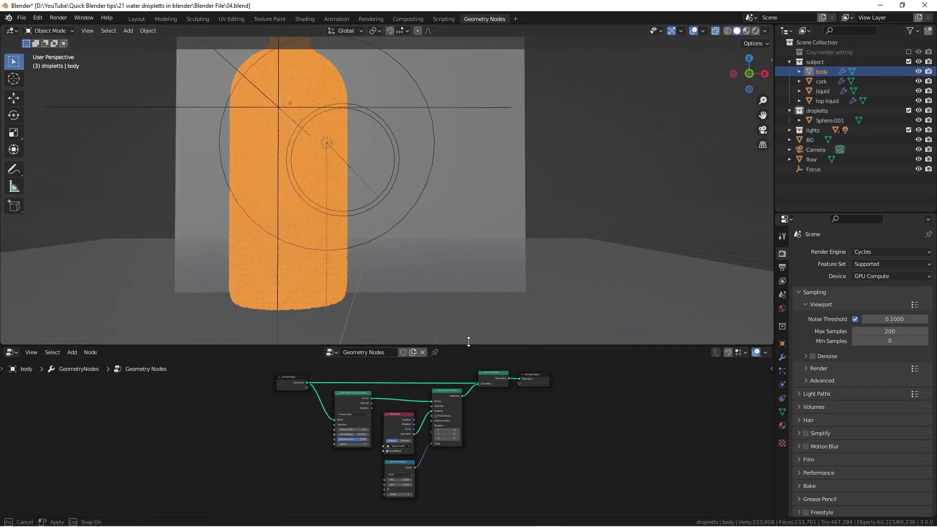
Step: Enlarge the node editor and tidy the Group Input, Join Geometry and Group Output nodes
{"action": "left_click_drag", "start_coordinate": [468, 347], "coordinate": [467, 114]}
{"action": "scroll", "coordinate": [436, 224], "scroll_direction": "up", "scroll_amount": 1}
{"action": "scroll", "coordinate": [371, 283], "scroll_direction": "up", "scroll_amount": 4}
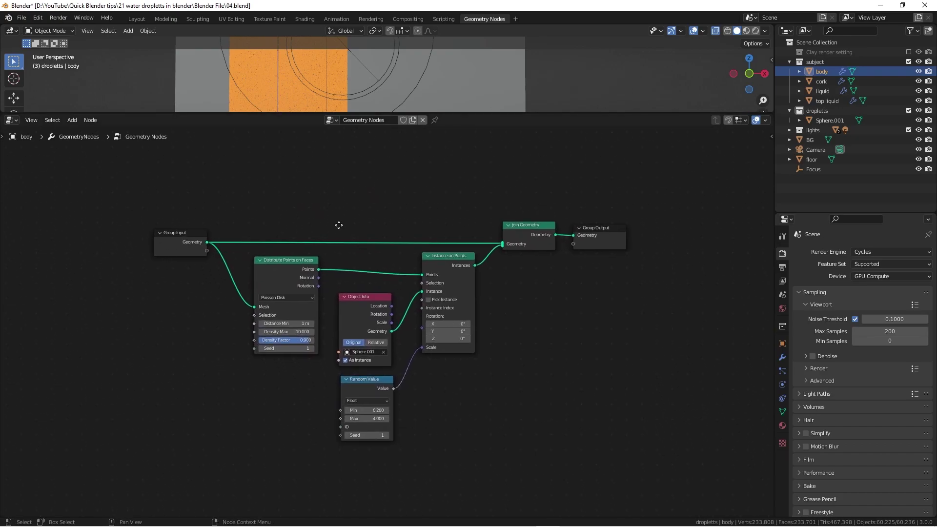
{"action": "left_click_drag", "start_coordinate": [668, 224], "coordinate": [670, 222]}
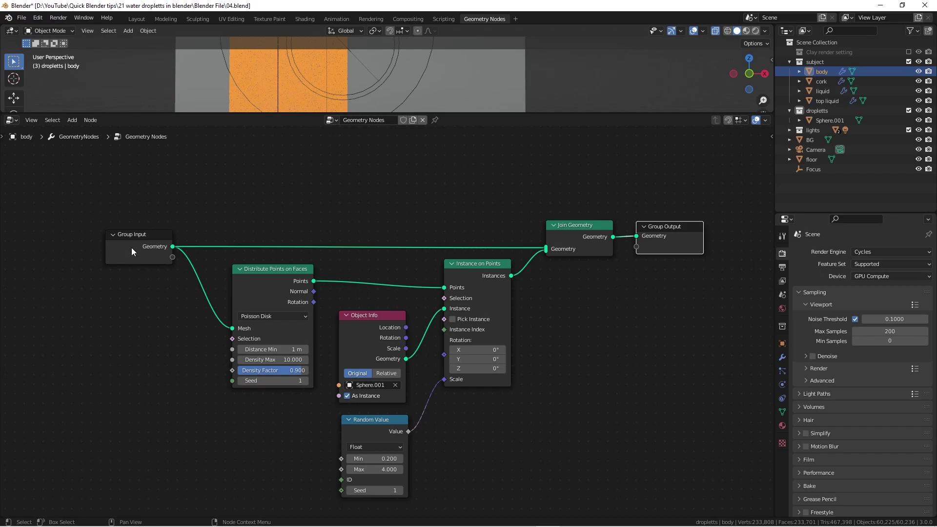
{"action": "left_click_drag", "start_coordinate": [131, 247], "coordinate": [131, 242]}
{"action": "left_click", "coordinate": [584, 225]}
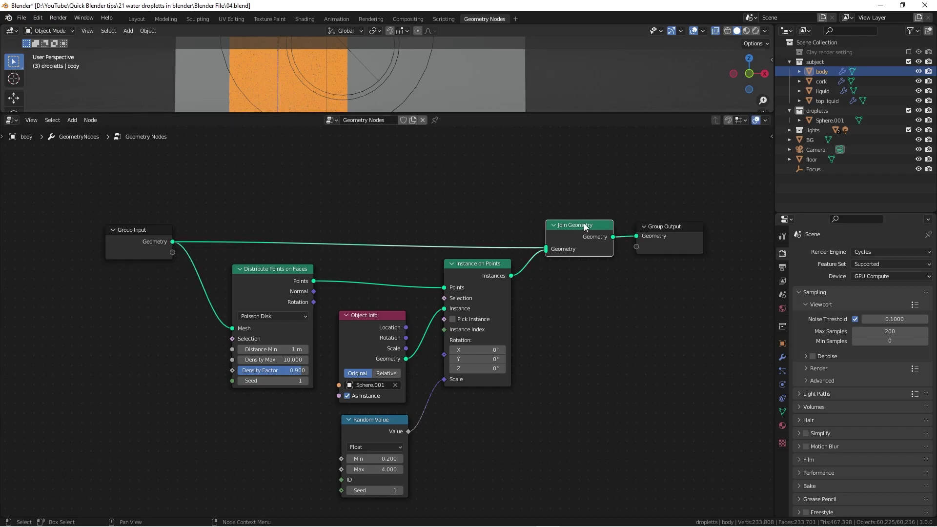
{"action": "mouse_move", "coordinate": [584, 225]}
{"action": "left_mouse_down"}
{"action": "mouse_move", "coordinate": [532, 222]}
{"action": "mouse_move", "coordinate": [590, 223]}
{"action": "left_mouse_up"}
{"action": "left_click_drag", "start_coordinate": [670, 229], "coordinate": [674, 225]}
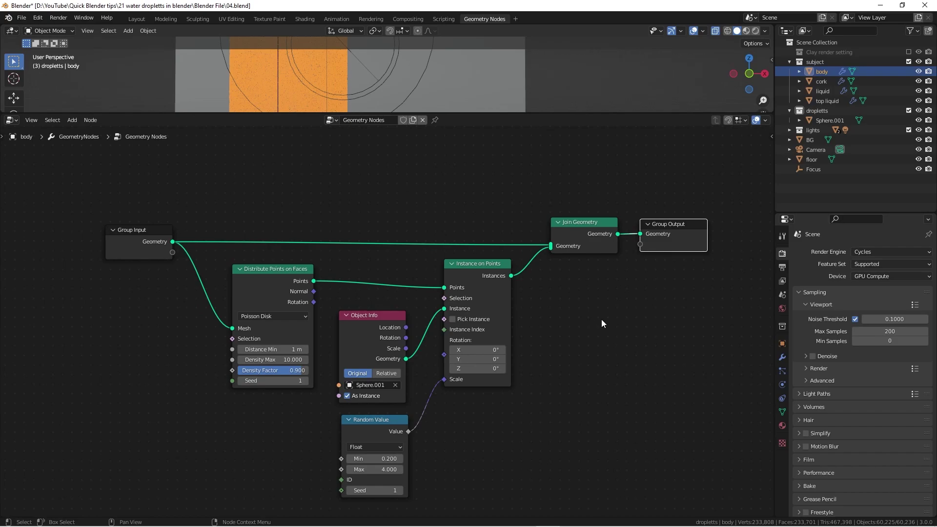
{"action": "mouse_move", "coordinate": [616, 327]}
{"action": "middle_mouse_down"}
{"action": "mouse_move", "coordinate": [587, 328]}
{"action": "mouse_move", "coordinate": [602, 316]}
{"action": "middle_mouse_up"}
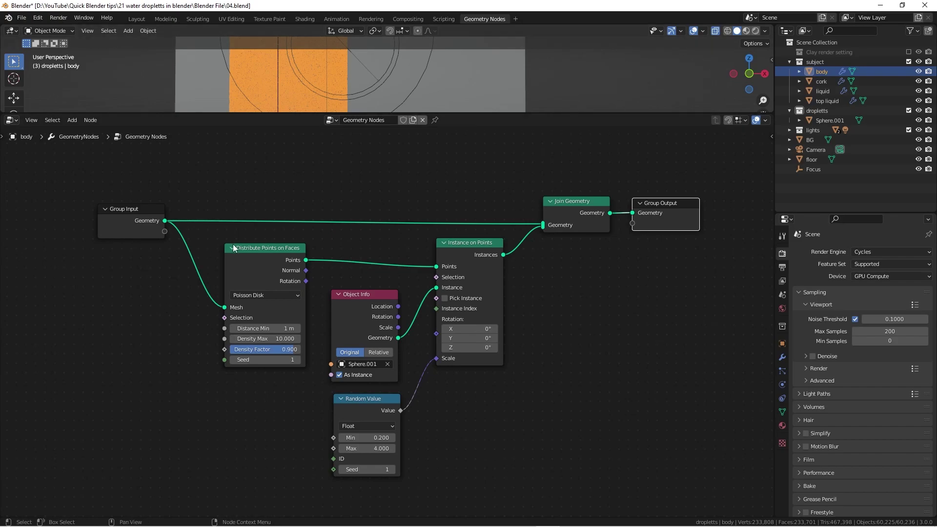
Step: Enlarge the 3D viewport and preview the framed bottle in Rendered shading
{"action": "left_click_drag", "start_coordinate": [599, 114], "coordinate": [580, 189]}
{"action": "middle_click_drag", "start_coordinate": [556, 130], "coordinate": [520, 163]}
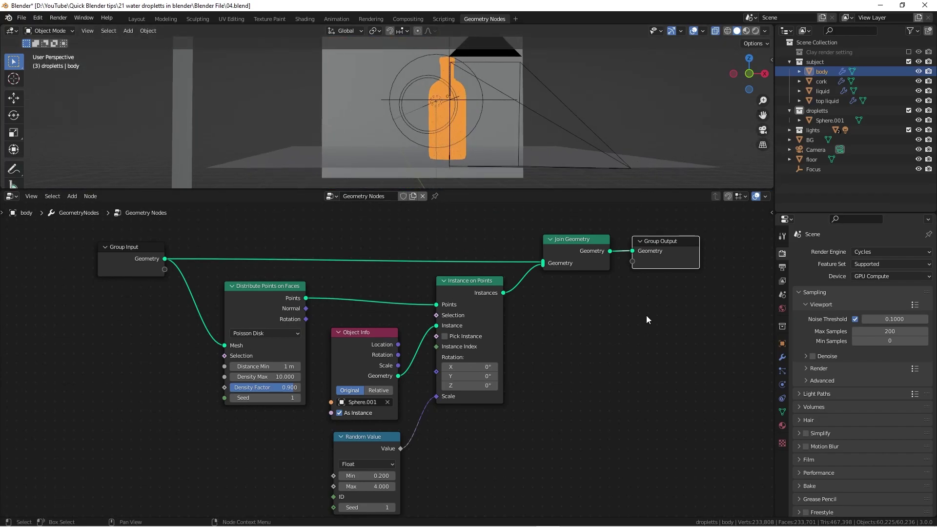
{"action": "left_click", "coordinate": [755, 31]}
{"action": "middle_click_drag", "start_coordinate": [561, 117], "coordinate": [633, 121]}
{"action": "left_click", "coordinate": [637, 117]}
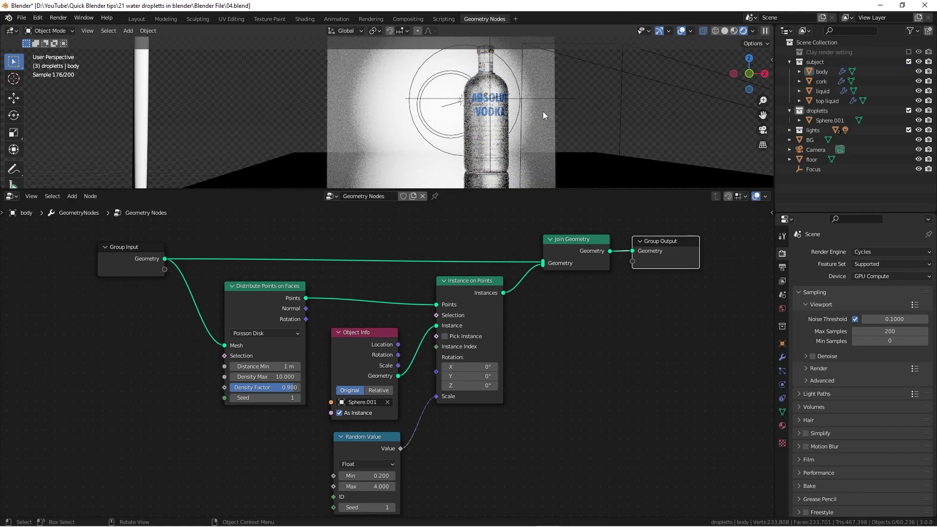
{"action": "key", "text": "KP_0"}
{"action": "scroll", "coordinate": [236, 108], "scroll_direction": "up", "scroll_amount": 8}
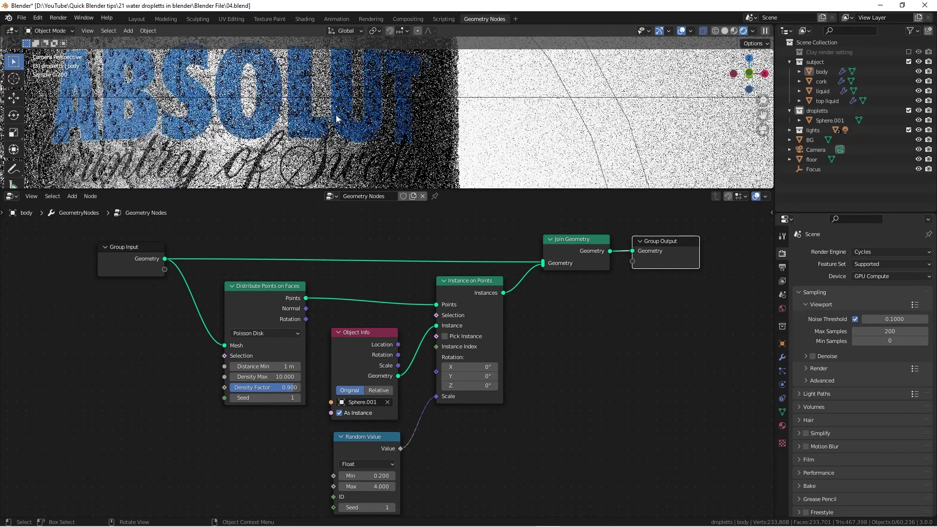
{"action": "scroll", "coordinate": [334, 121], "scroll_direction": "up", "scroll_amount": 5}
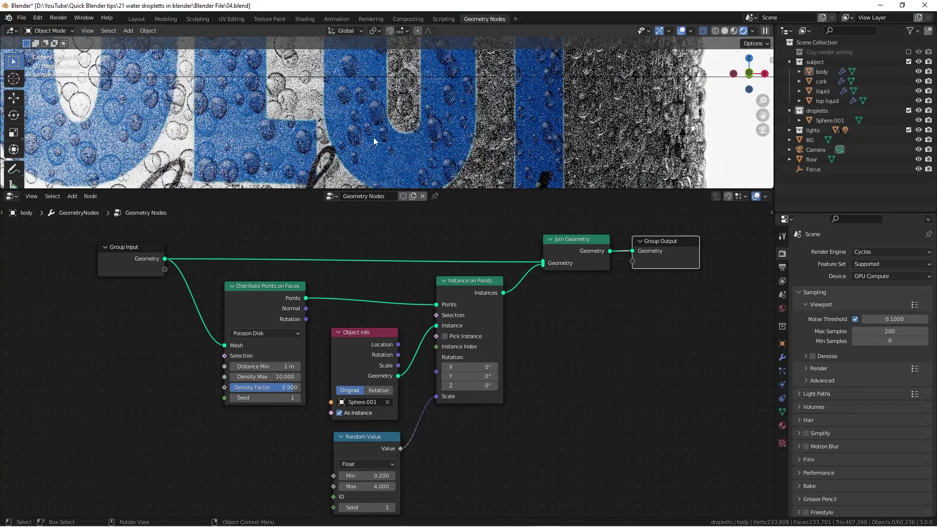
{"action": "scroll", "coordinate": [380, 137], "scroll_direction": "up", "scroll_amount": 3}
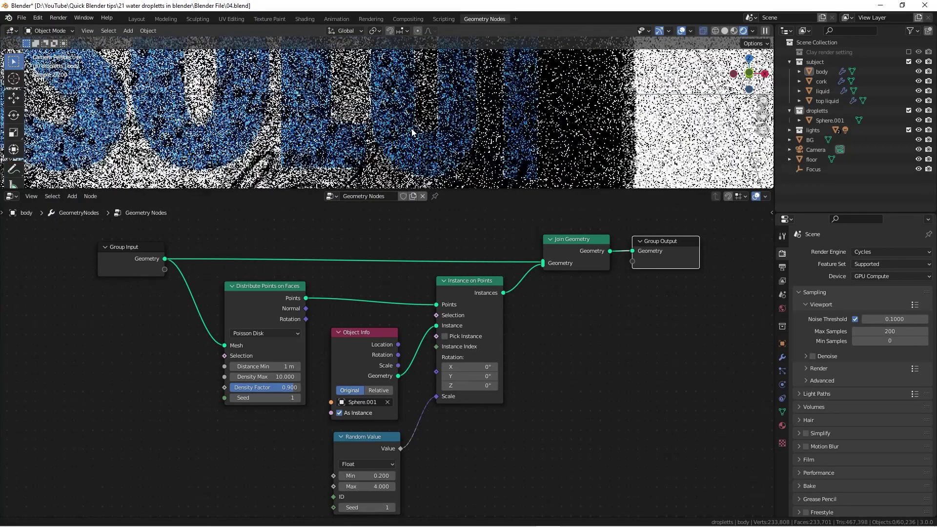
{"action": "scroll", "coordinate": [381, 134], "scroll_direction": "up", "scroll_amount": 3}
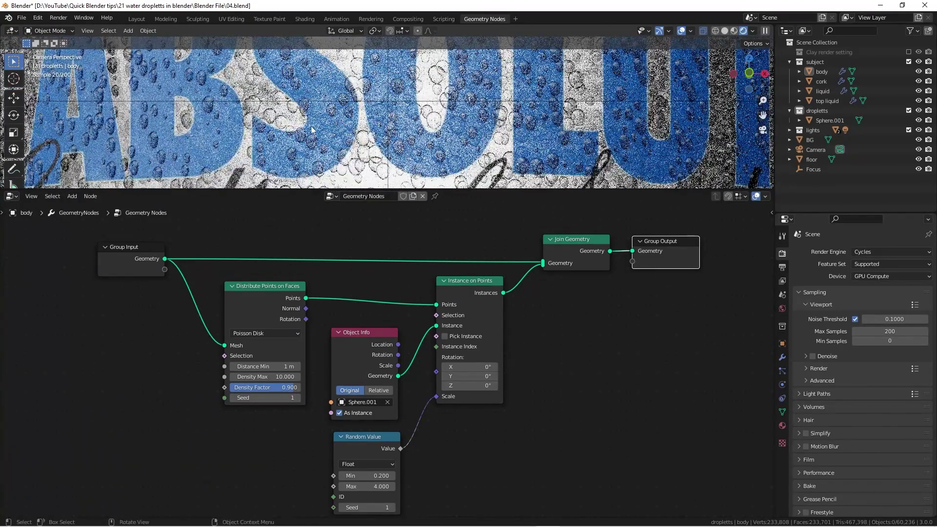
{"action": "scroll", "coordinate": [148, 122], "scroll_direction": "up", "scroll_amount": 3}
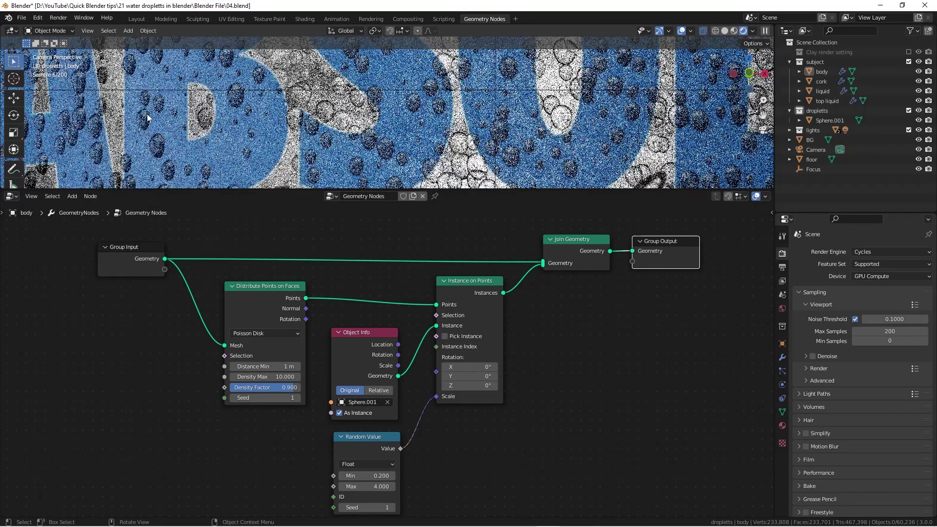
{"action": "middle_click_drag", "start_coordinate": [148, 118], "coordinate": [248, 141], "text": "shift"}
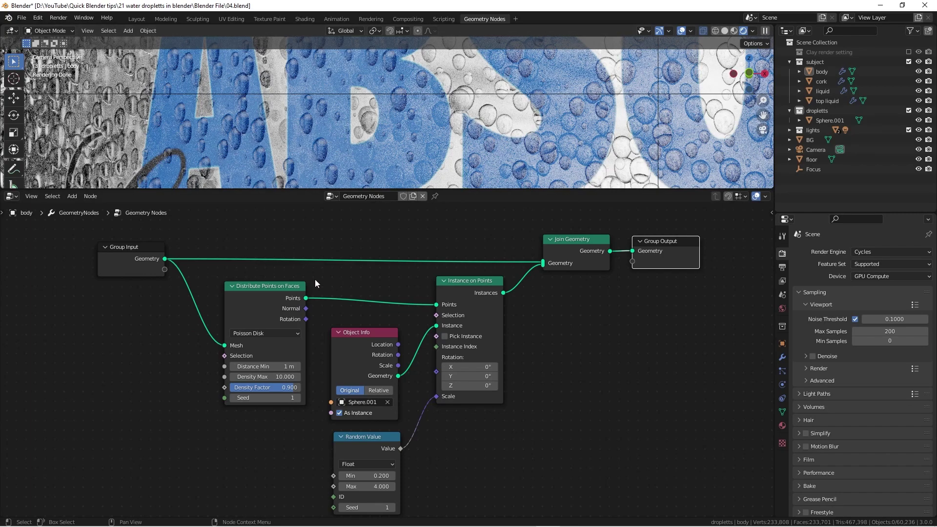
Step: Nudge the Join Geometry and Group Output nodes into a neater layout, then deselect
{"action": "left_click_drag", "start_coordinate": [587, 241], "coordinate": [586, 237]}
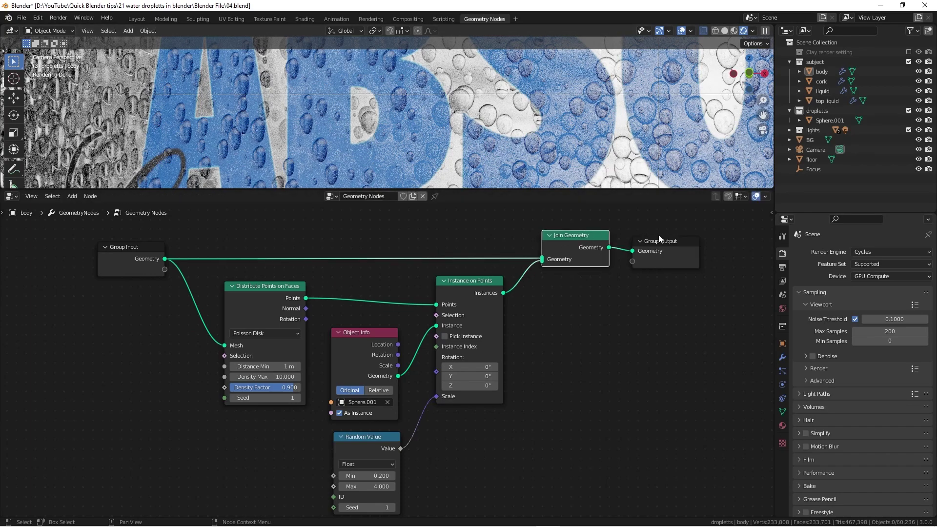
{"action": "left_click_drag", "start_coordinate": [661, 239], "coordinate": [667, 238]}
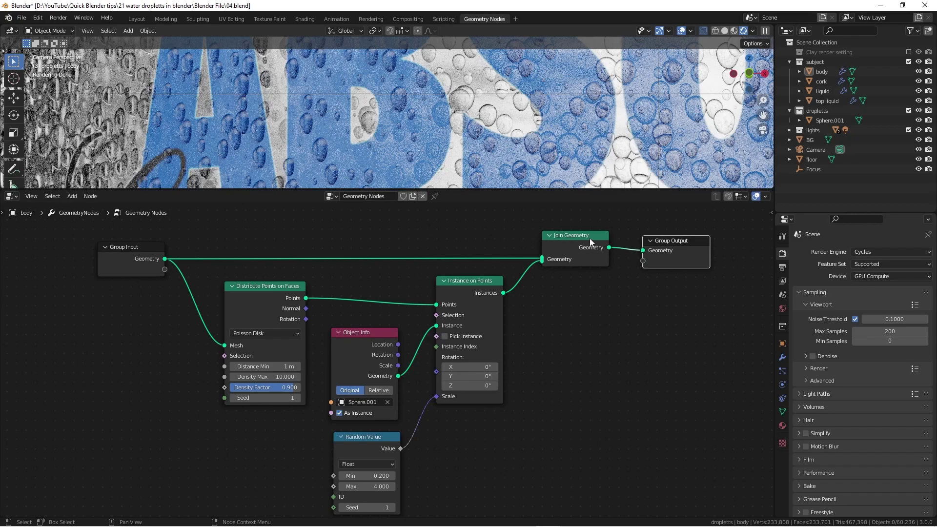
{"action": "left_click_drag", "start_coordinate": [588, 239], "coordinate": [587, 246]}
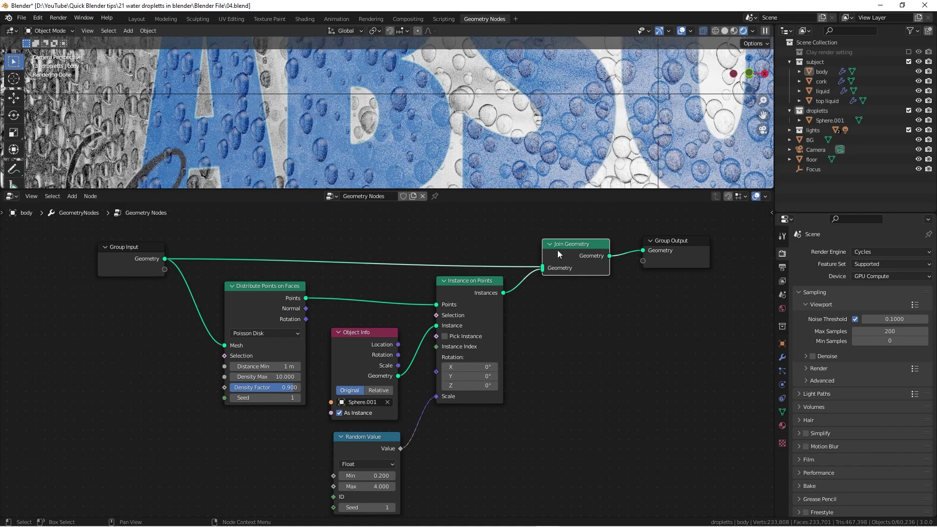
{"action": "left_click_drag", "start_coordinate": [587, 248], "coordinate": [587, 240]}
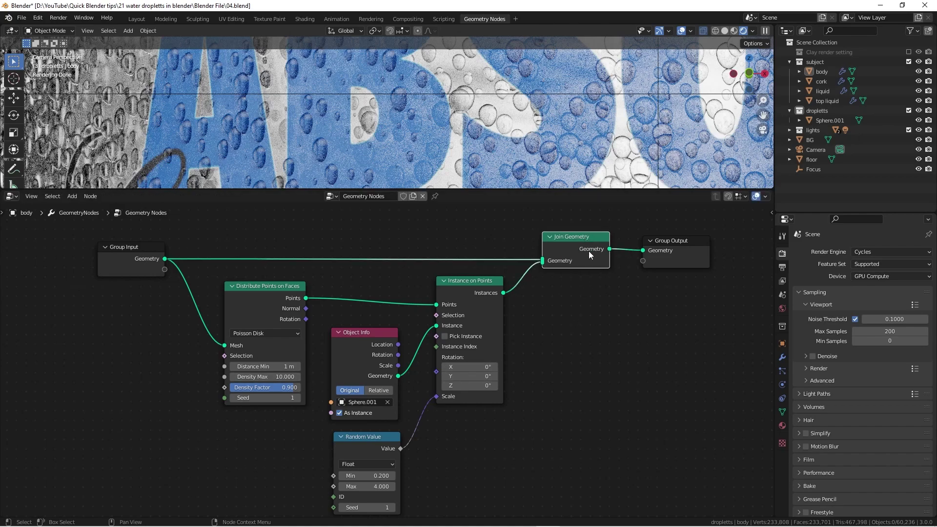
{"action": "left_click", "coordinate": [580, 326]}
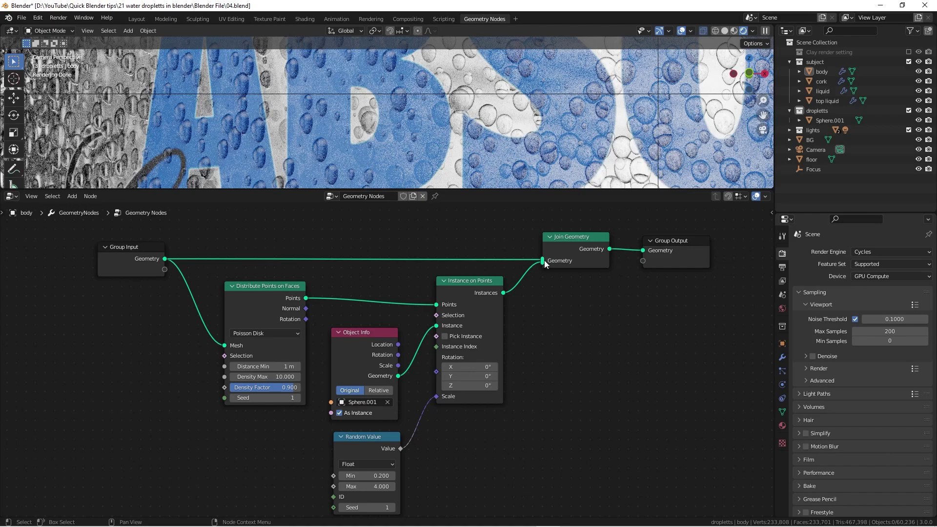
Step: Preview Instances alone, then route Instances through Join Geometry into Group Output
{"action": "left_click_drag", "start_coordinate": [544, 260], "coordinate": [608, 261]}
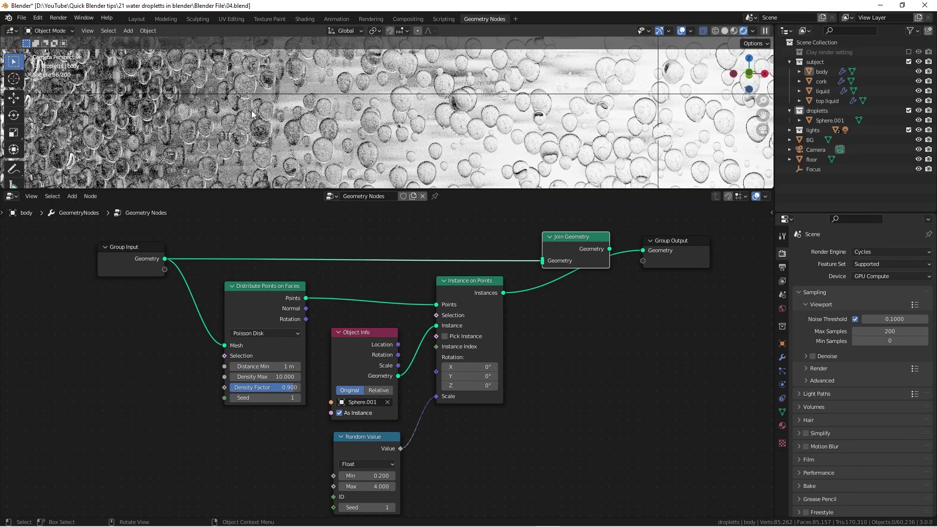
{"action": "scroll", "coordinate": [253, 114], "scroll_direction": "up", "scroll_amount": 5}
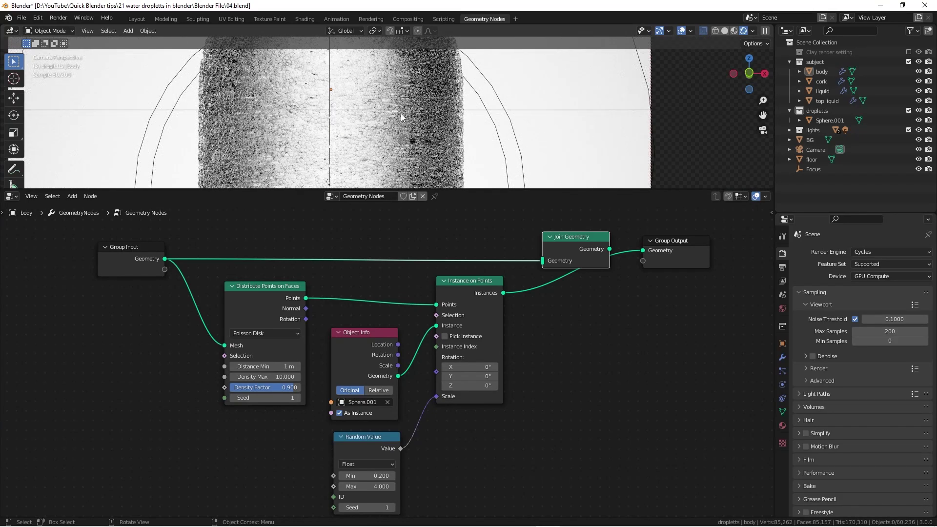
{"action": "left_click_drag", "start_coordinate": [574, 243], "coordinate": [554, 235]}
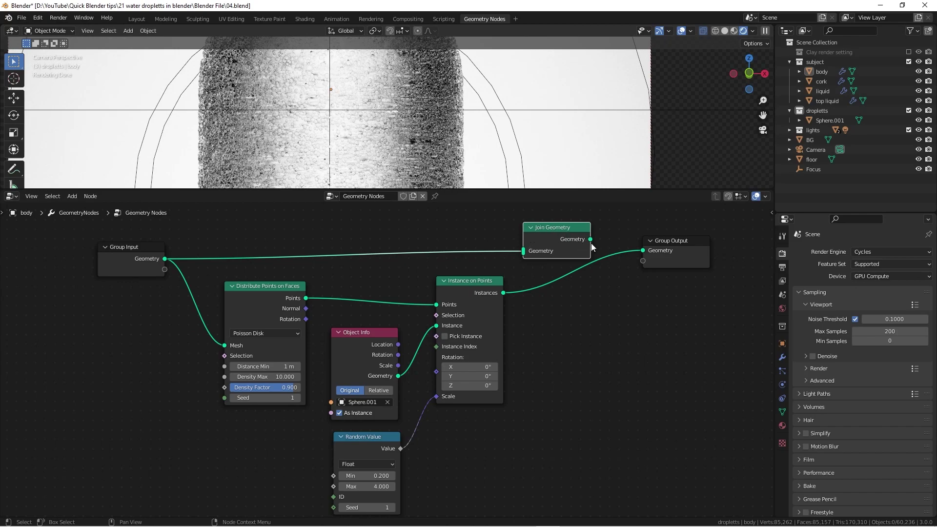
{"action": "left_click_drag", "start_coordinate": [589, 239], "coordinate": [642, 250]}
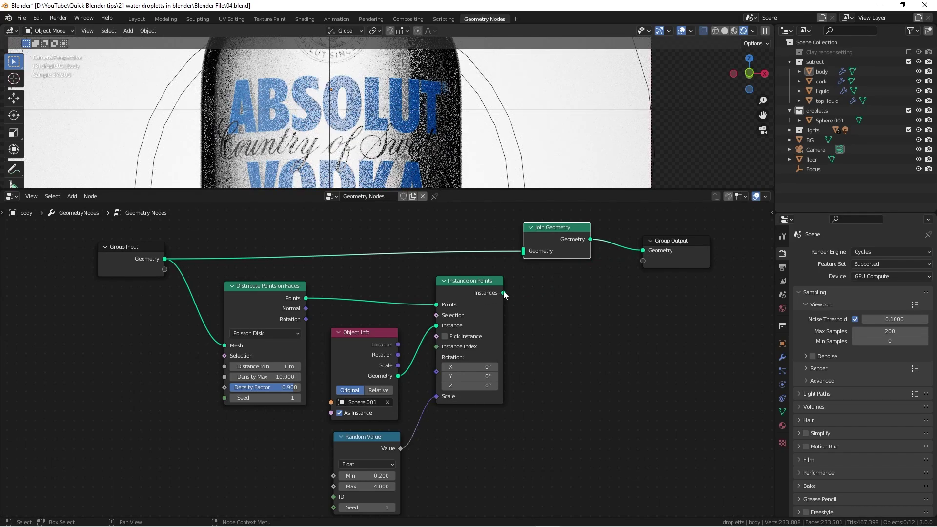
{"action": "left_click_drag", "start_coordinate": [503, 293], "coordinate": [523, 251]}
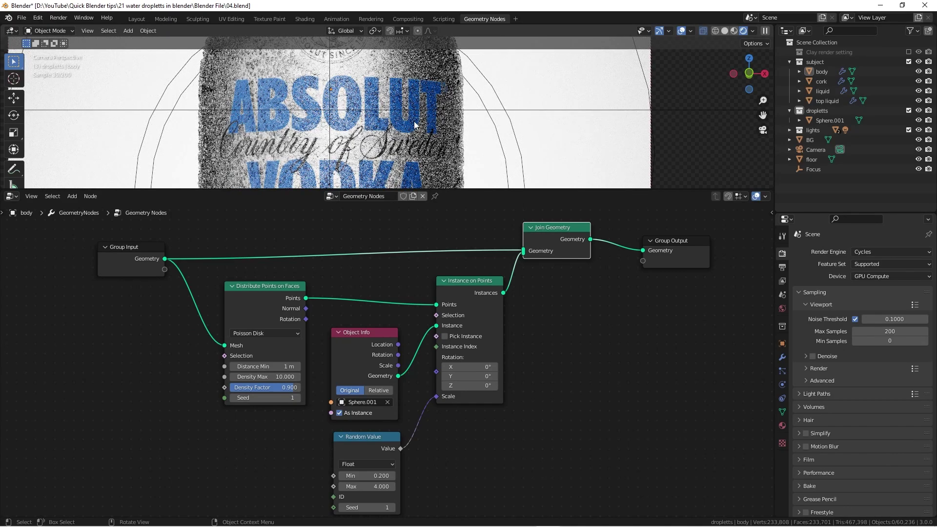
{"action": "scroll", "coordinate": [415, 125], "scroll_direction": "up", "scroll_amount": 4}
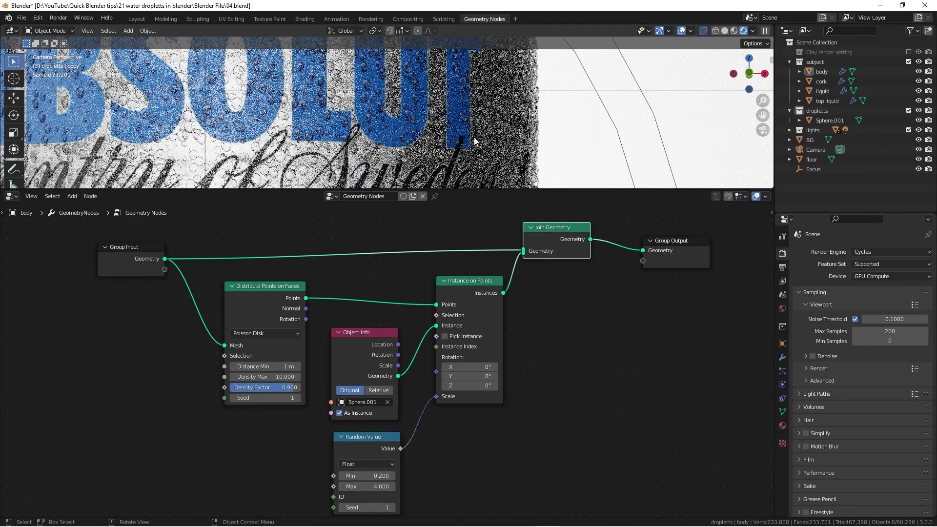
Step: Shift Join Geometry down-right and zoom over the droplet-covered ABSOLUT label render
{"action": "scroll", "coordinate": [447, 134], "scroll_direction": "up", "scroll_amount": 2}
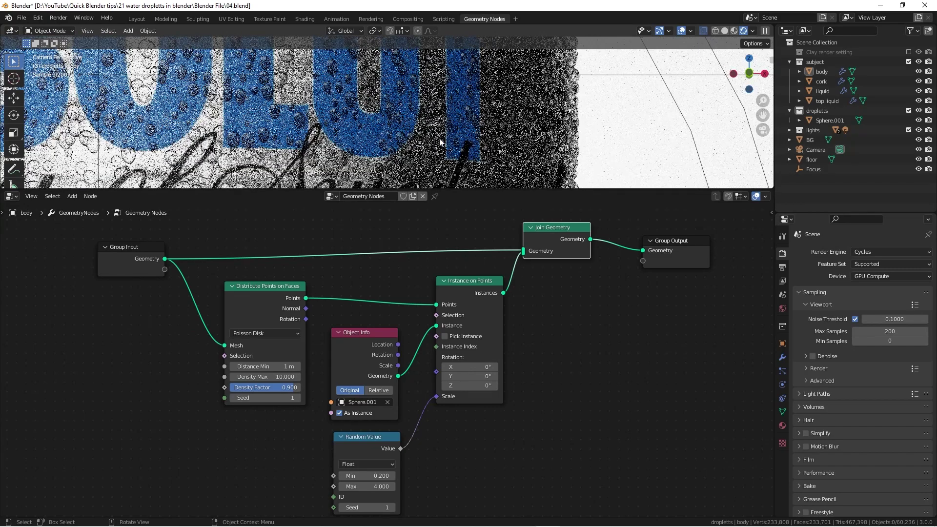
{"action": "left_click_drag", "start_coordinate": [568, 228], "coordinate": [581, 239]}
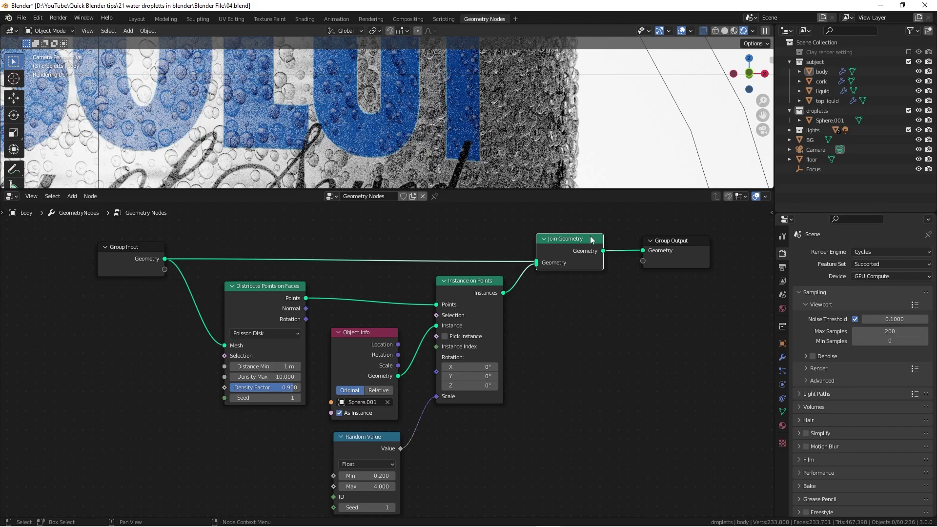
{"action": "scroll", "coordinate": [337, 119], "scroll_direction": "up", "scroll_amount": 3}
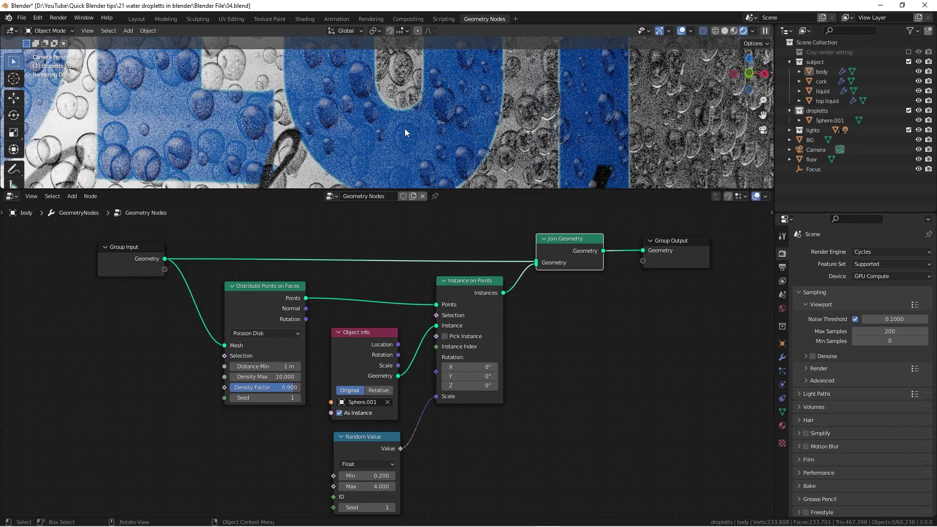
{"action": "scroll", "coordinate": [405, 133], "scroll_direction": "down", "scroll_amount": 4}
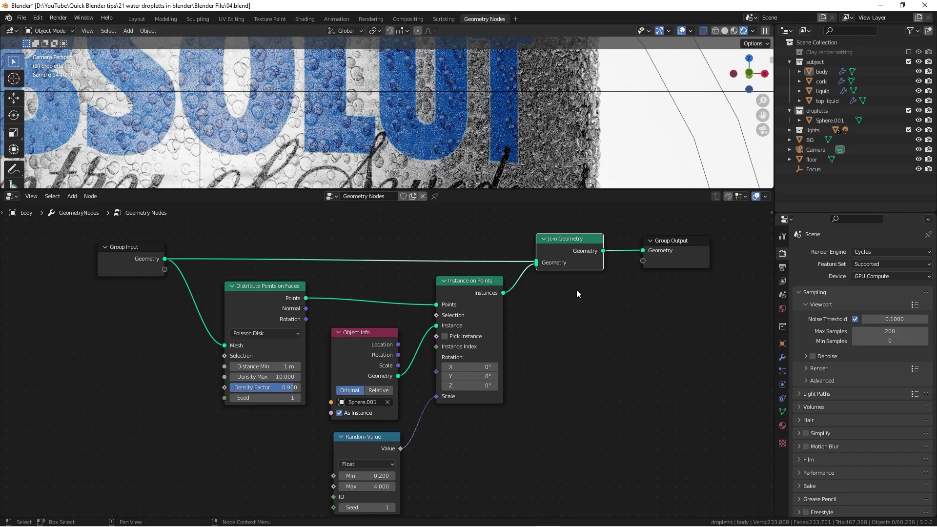
Step: Nudge Distribute Points on Faces left and shift Instance on Points, Join Geometry and Group Output into one row
{"action": "left_click_drag", "start_coordinate": [578, 238], "coordinate": [579, 235]}
{"action": "left_click", "coordinate": [268, 288]}
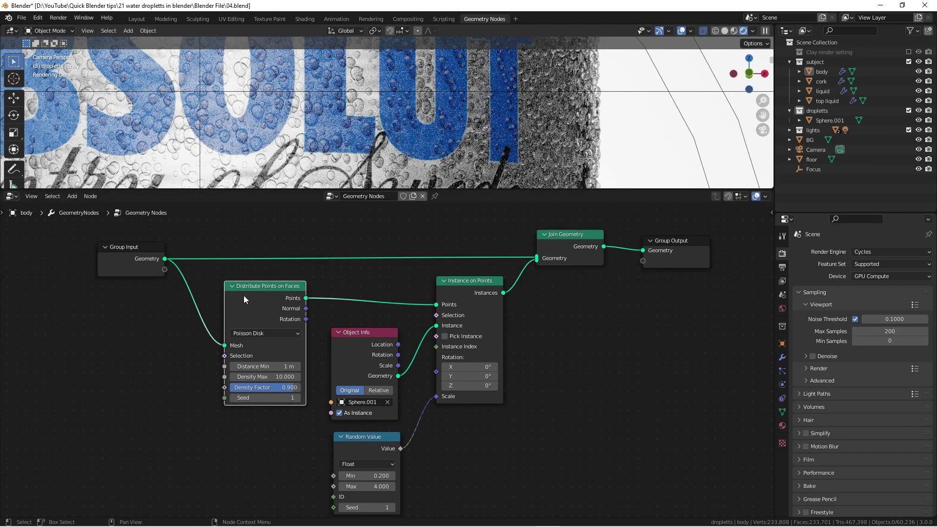
{"action": "left_click_drag", "start_coordinate": [281, 291], "coordinate": [276, 290]}
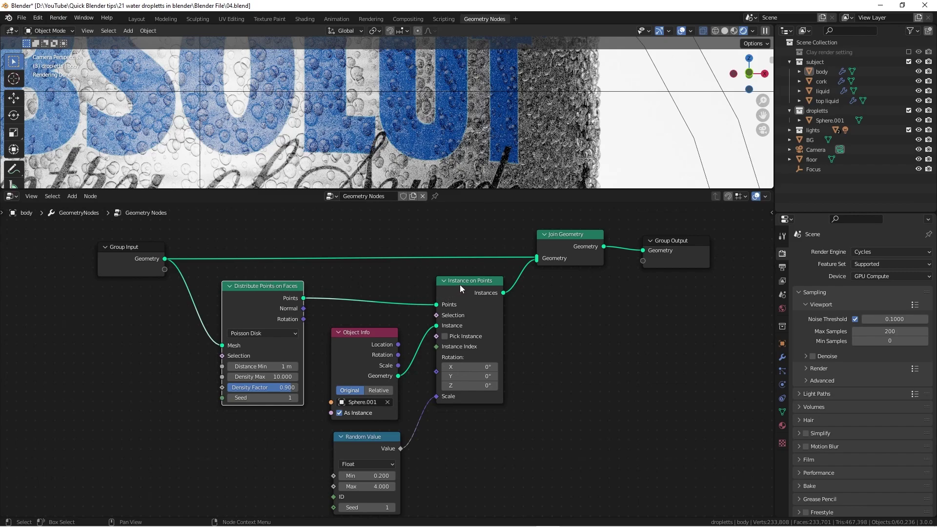
{"action": "left_click_drag", "start_coordinate": [459, 289], "coordinate": [468, 292]}
{"action": "left_click_drag", "start_coordinate": [582, 236], "coordinate": [591, 248]}
{"action": "left_click_drag", "start_coordinate": [658, 237], "coordinate": [667, 243]}
{"action": "left_click_drag", "start_coordinate": [584, 246], "coordinate": [586, 243]}
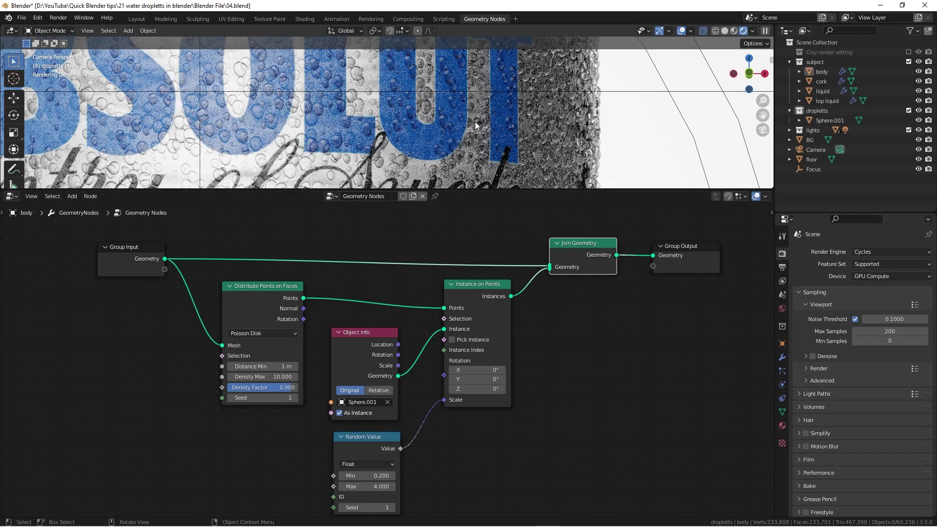
Step: Select the Object Info node and zoom out to view the whole droplet node tree
{"action": "left_click", "coordinate": [367, 333]}
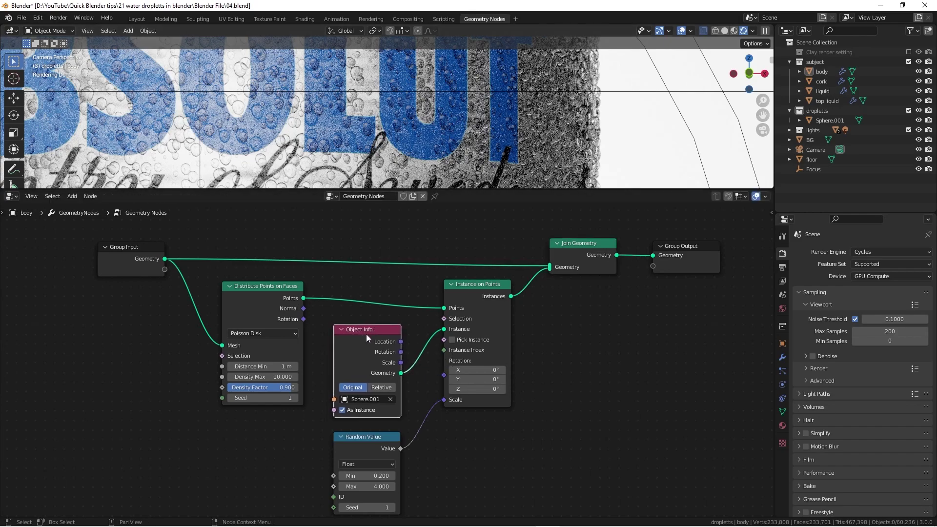
{"action": "scroll", "coordinate": [569, 347], "scroll_direction": "down", "scroll_amount": 1}
{"action": "middle_click_drag", "start_coordinate": [569, 351], "coordinate": [512, 329]}
{"action": "left_click", "coordinate": [540, 321]}
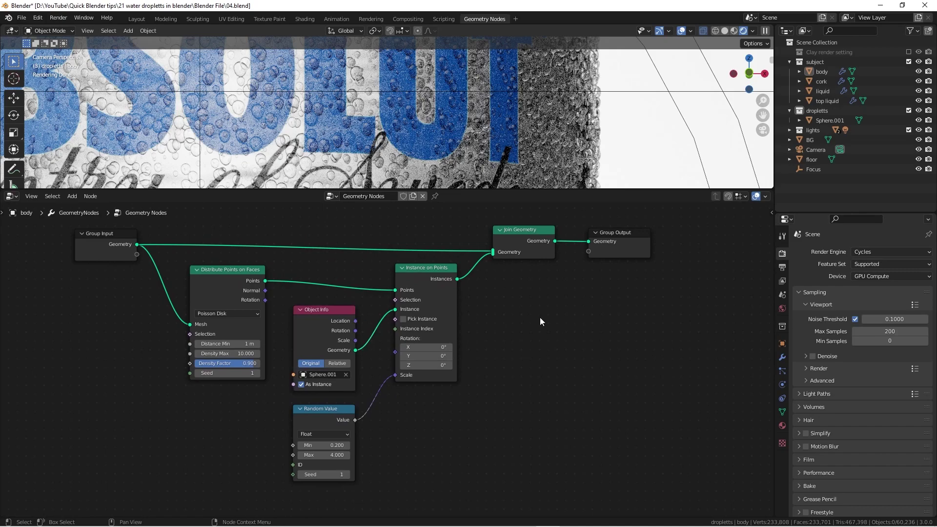
{"action": "key", "text": "shift+a"}
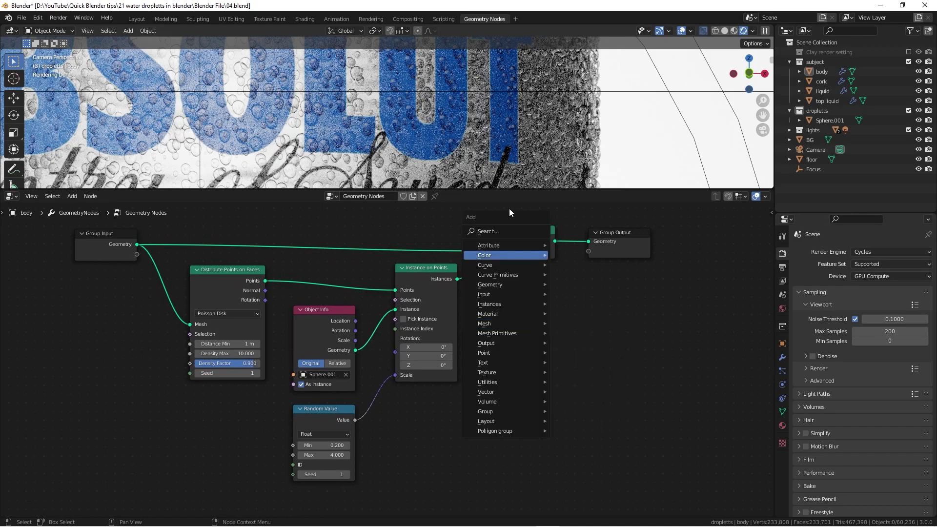
{"action": "left_click", "coordinate": [507, 230]}
{"action": "type", "text": "c"}
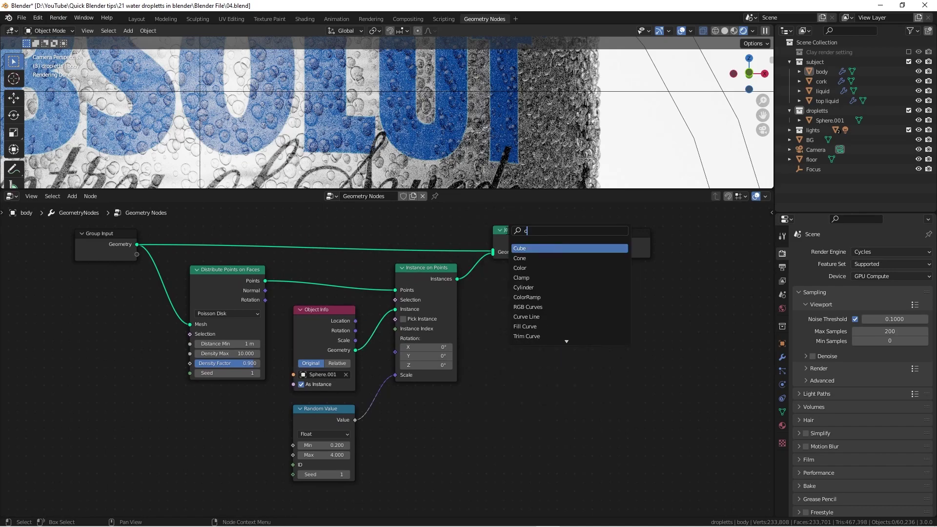
{"action": "type", "text": "oll"}
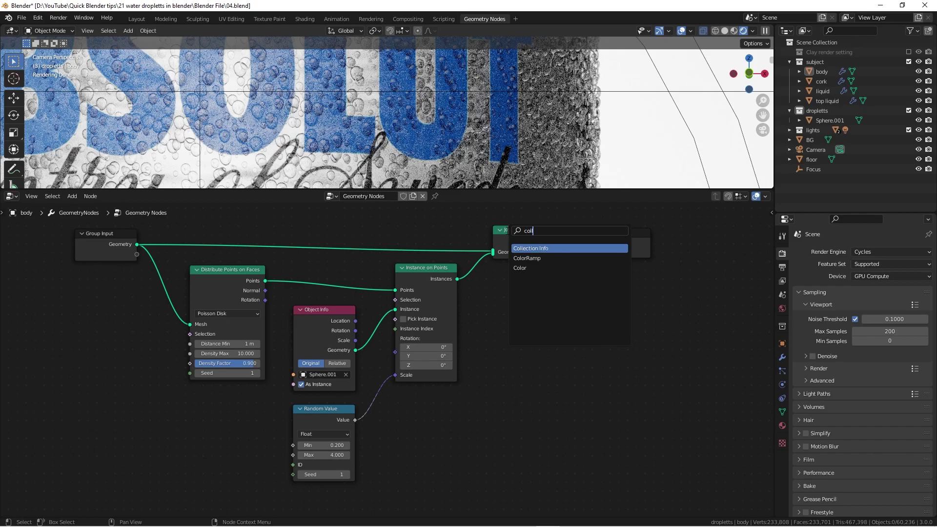
{"action": "left_click", "coordinate": [549, 249]}
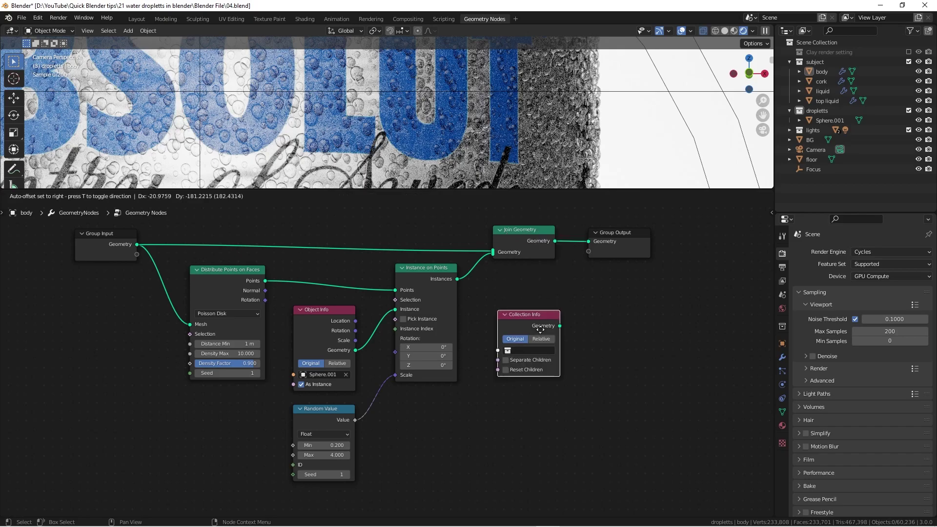
{"action": "left_click", "coordinate": [541, 331]}
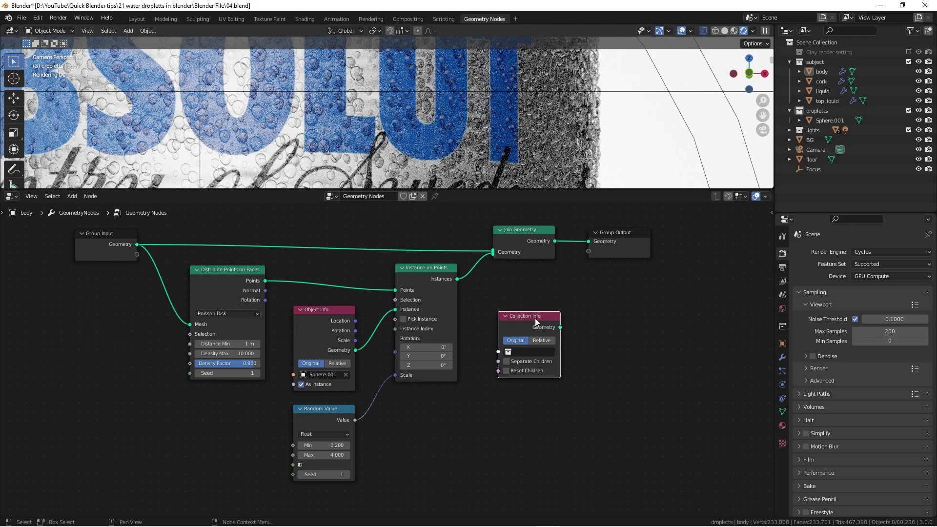
{"action": "left_click_drag", "start_coordinate": [535, 316], "coordinate": [526, 329]}
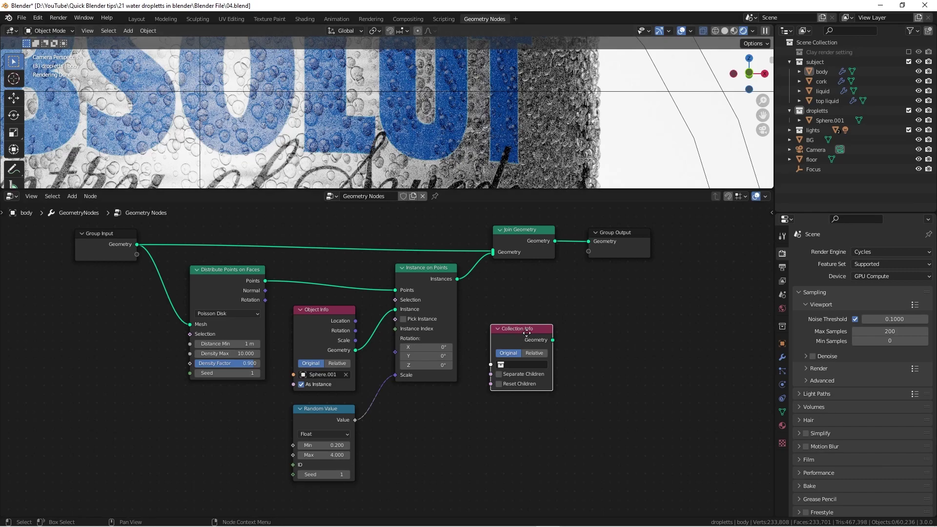
{"action": "left_click_drag", "start_coordinate": [510, 343], "coordinate": [531, 332]}
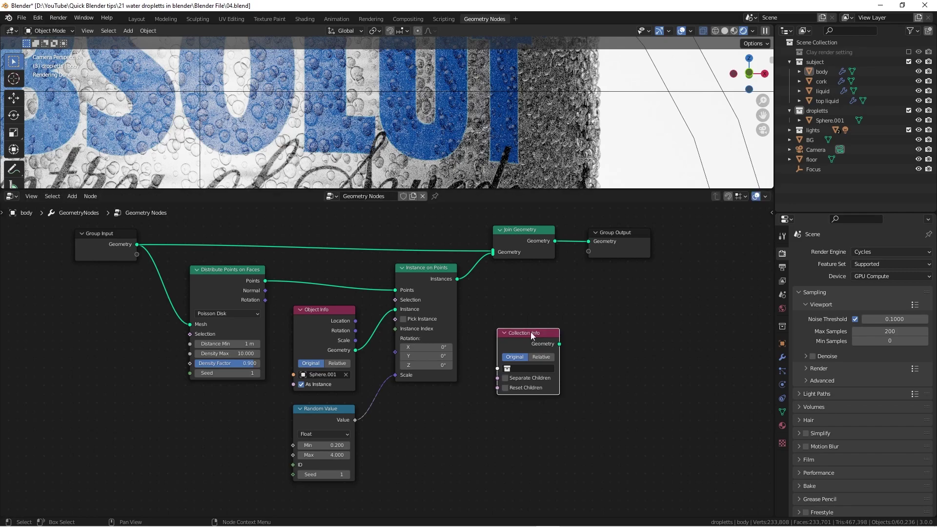
{"action": "key", "text": "x"}
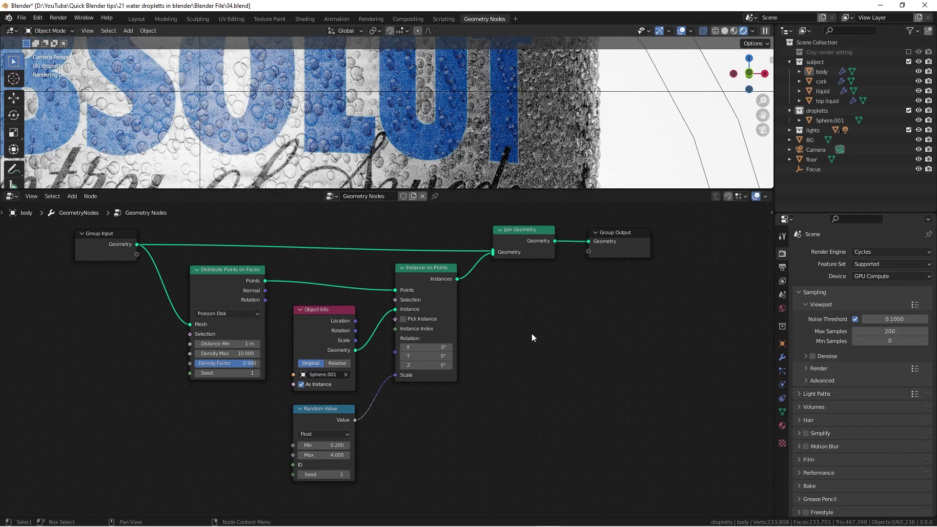
{"action": "scroll", "coordinate": [356, 417], "scroll_direction": "up", "scroll_amount": 1}
{"action": "middle_click_drag", "start_coordinate": [457, 415], "coordinate": [507, 415]}
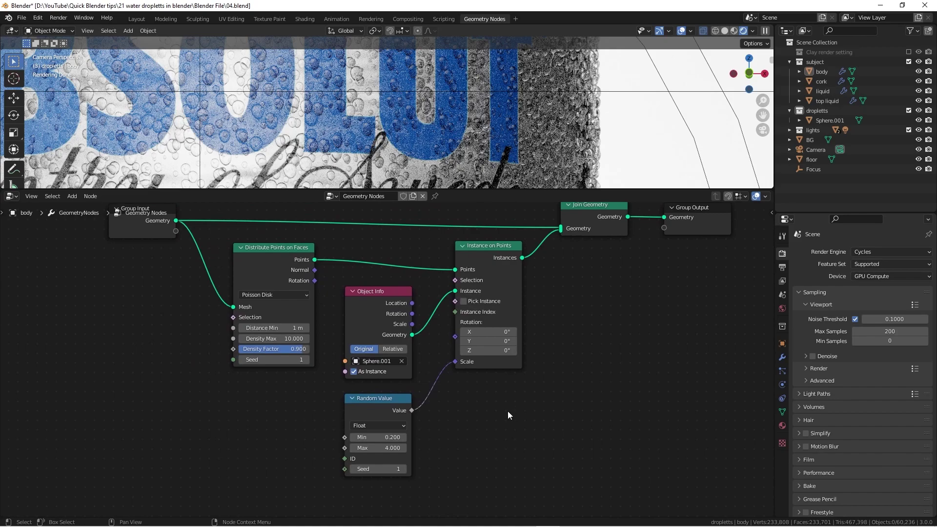
{"action": "left_click_drag", "start_coordinate": [378, 399], "coordinate": [377, 399]}
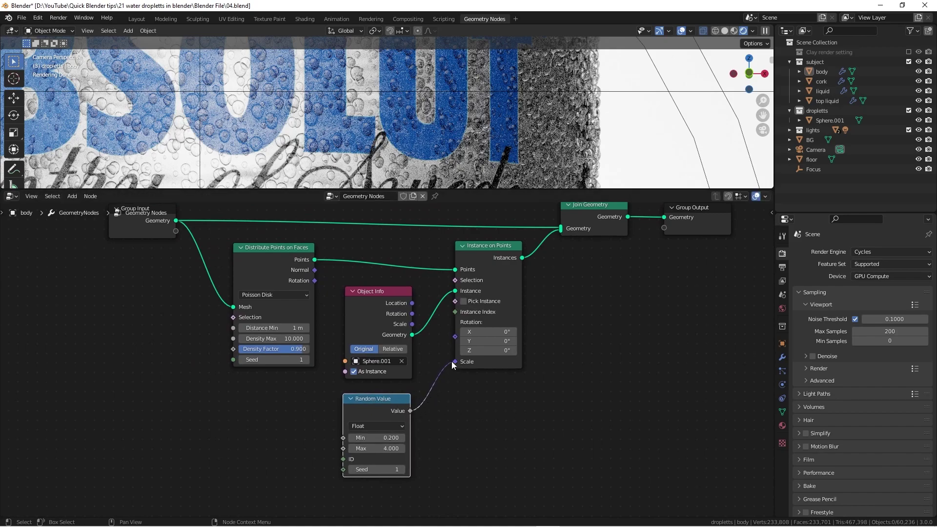
{"action": "left_click_drag", "start_coordinate": [455, 362], "coordinate": [463, 374]}
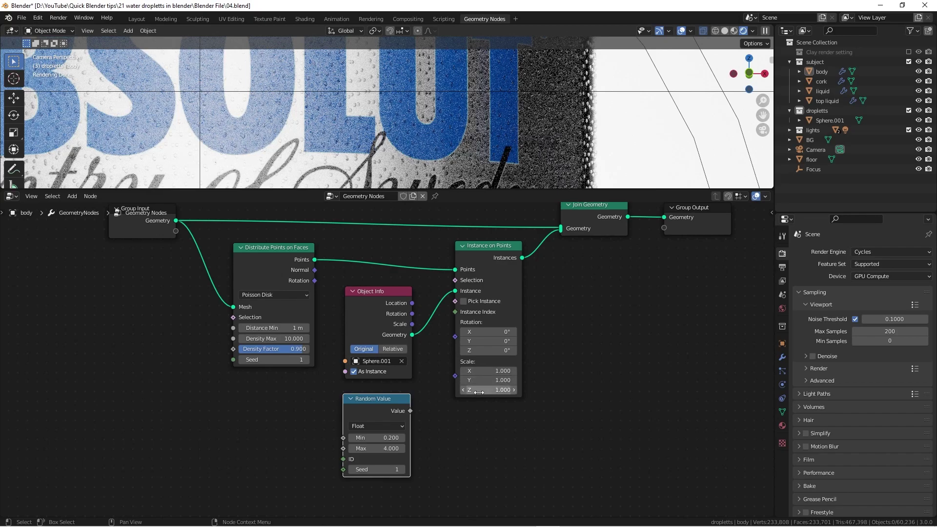
{"action": "left_click_drag", "start_coordinate": [410, 411], "coordinate": [453, 376]}
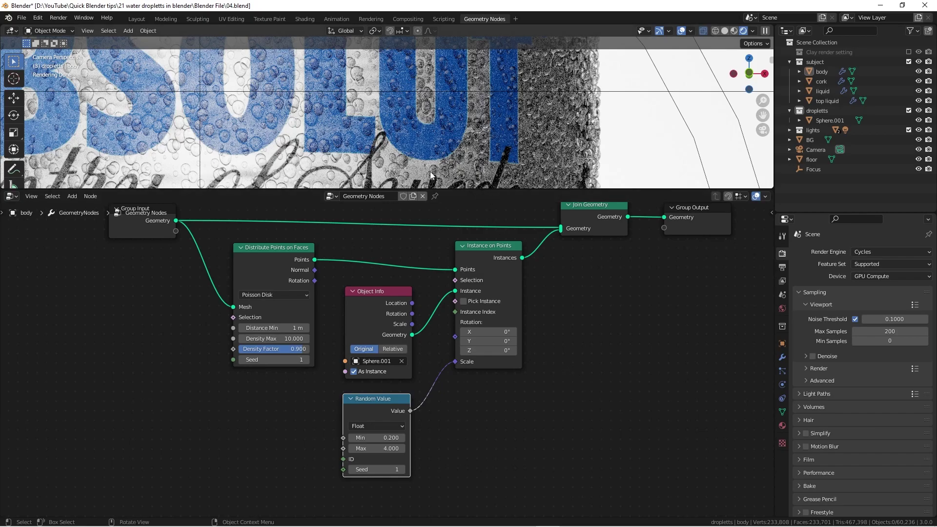
{"action": "scroll", "coordinate": [450, 142], "scroll_direction": "down", "scroll_amount": 3}
{"action": "scroll", "coordinate": [450, 142], "scroll_direction": "up", "scroll_amount": 3}
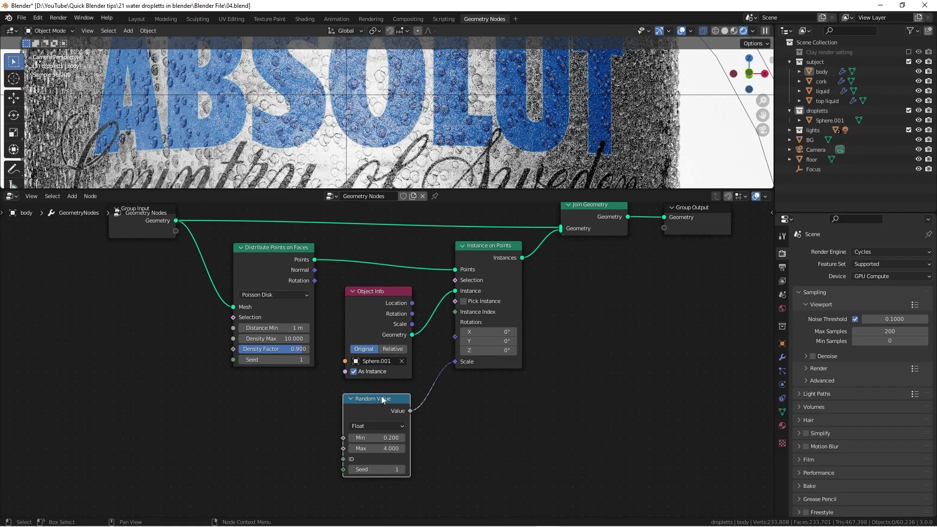
Step: Move the Random Value and Object Info nodes aside to clear space
{"action": "left_click_drag", "start_coordinate": [381, 399], "coordinate": [397, 397]}
{"action": "left_click_drag", "start_coordinate": [392, 289], "coordinate": [405, 289]}
{"action": "left_click", "coordinate": [309, 401]}
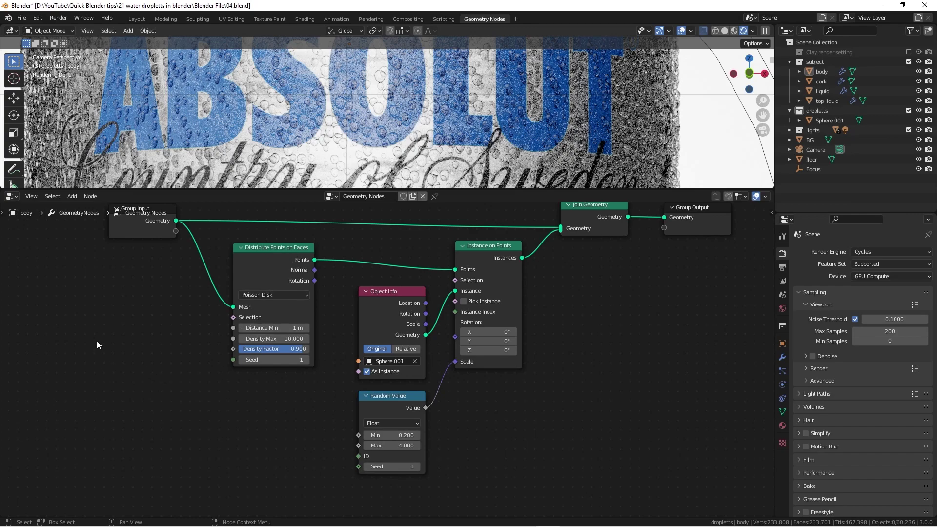
Step: Search 'dis' to add a Distribute Points on Faces node set to Poisson Disk
{"action": "key", "text": "shift+a"}
{"action": "left_click", "coordinate": [88, 314]}
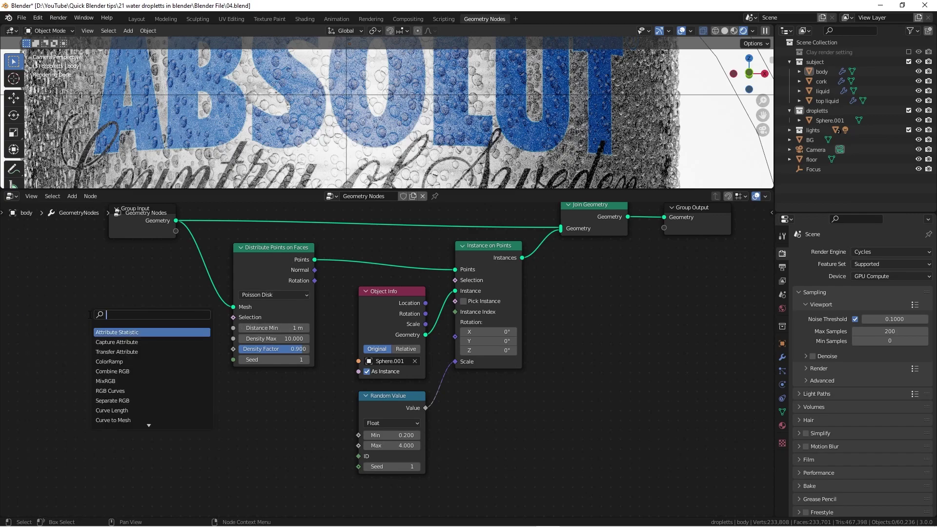
{"action": "type", "text": "dis"}
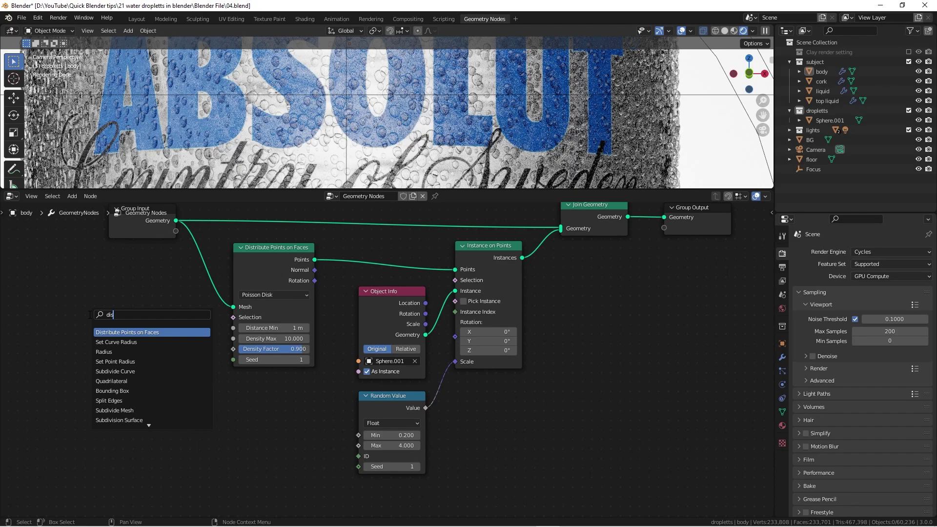
{"action": "left_click", "coordinate": [120, 332]}
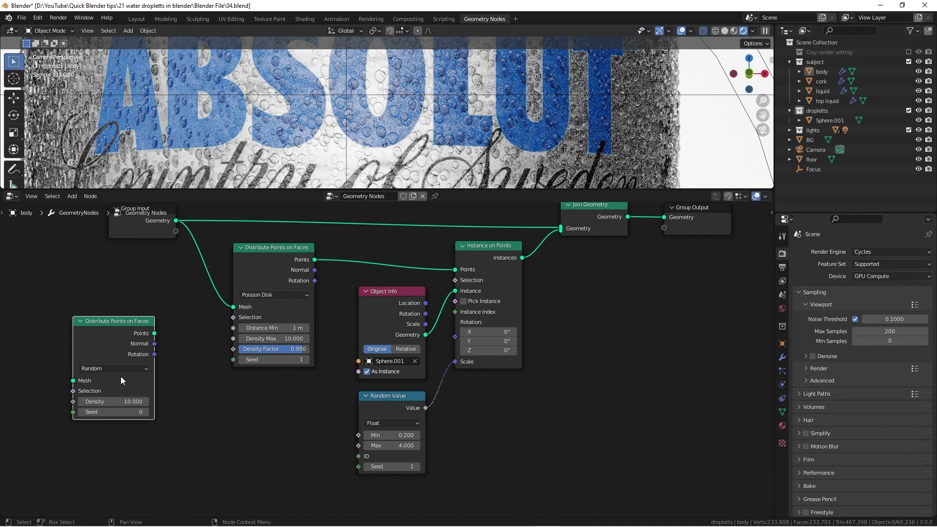
{"action": "left_click", "coordinate": [121, 365]}
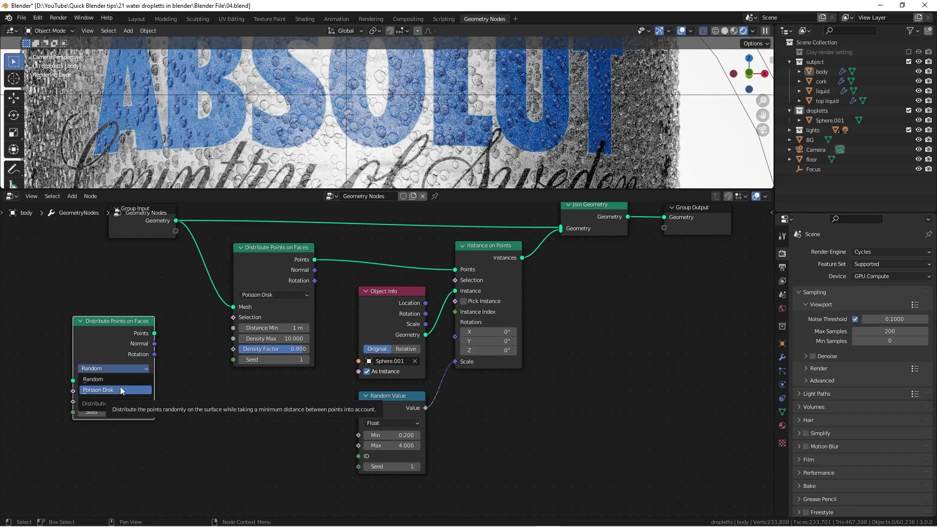
{"action": "left_click", "coordinate": [120, 386]}
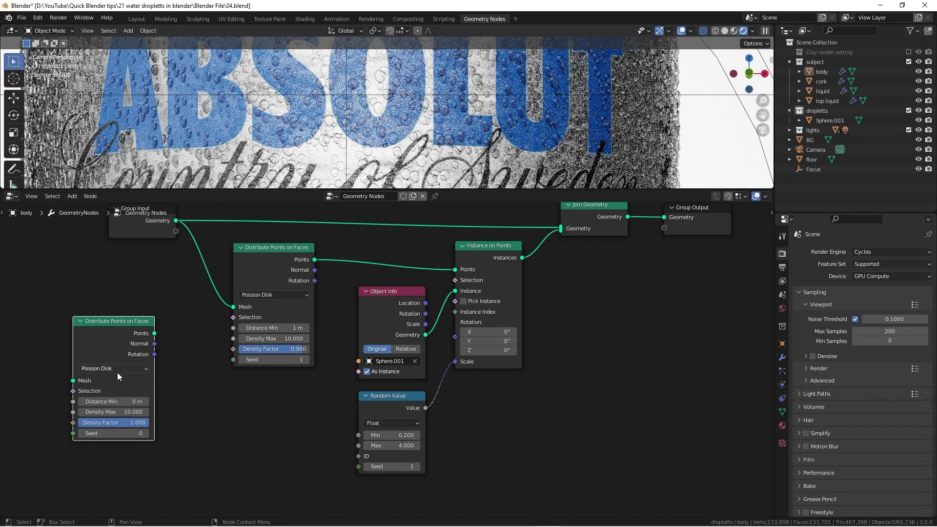
{"action": "left_click_drag", "start_coordinate": [109, 318], "coordinate": [110, 303]}
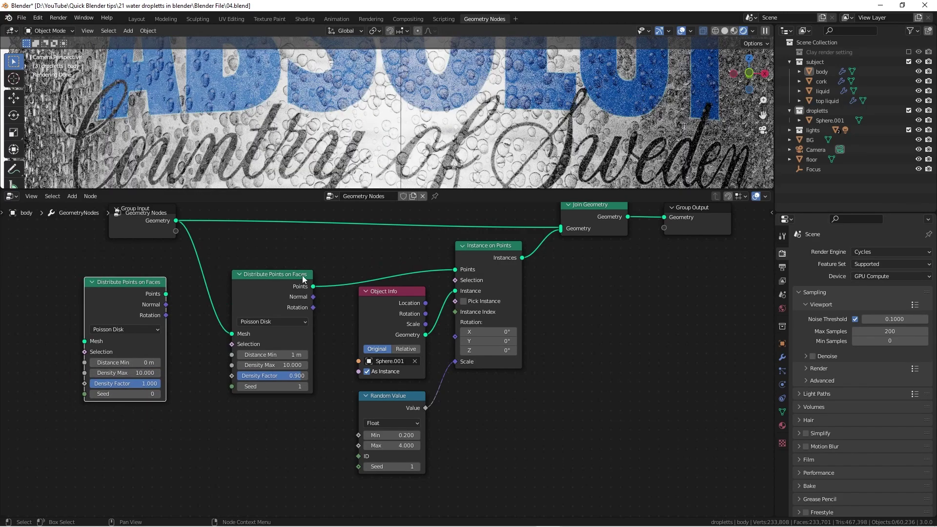
Step: Try a different seed for the droplet distribution pattern
{"action": "scroll", "coordinate": [271, 365], "scroll_direction": "up", "scroll_amount": 3}
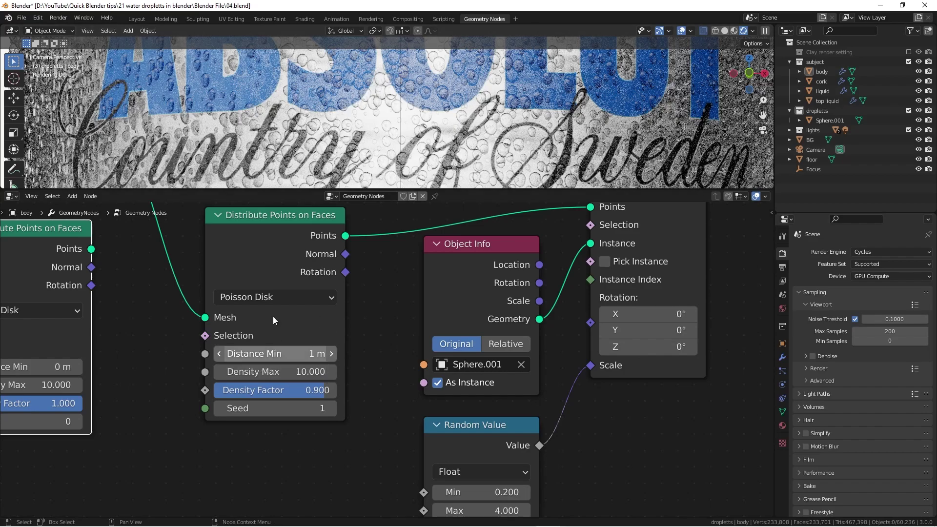
{"action": "scroll", "coordinate": [239, 120], "scroll_direction": "down", "scroll_amount": 1}
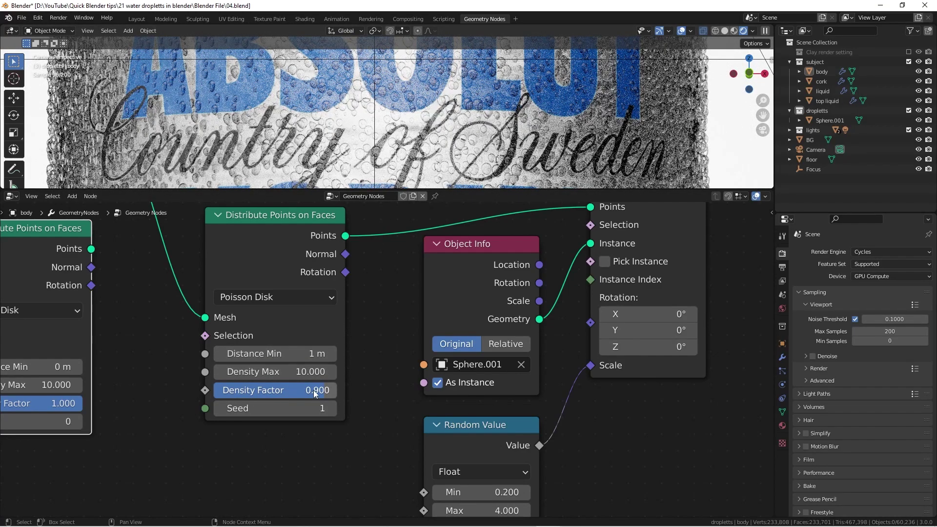
{"action": "left_click", "coordinate": [331, 408]}
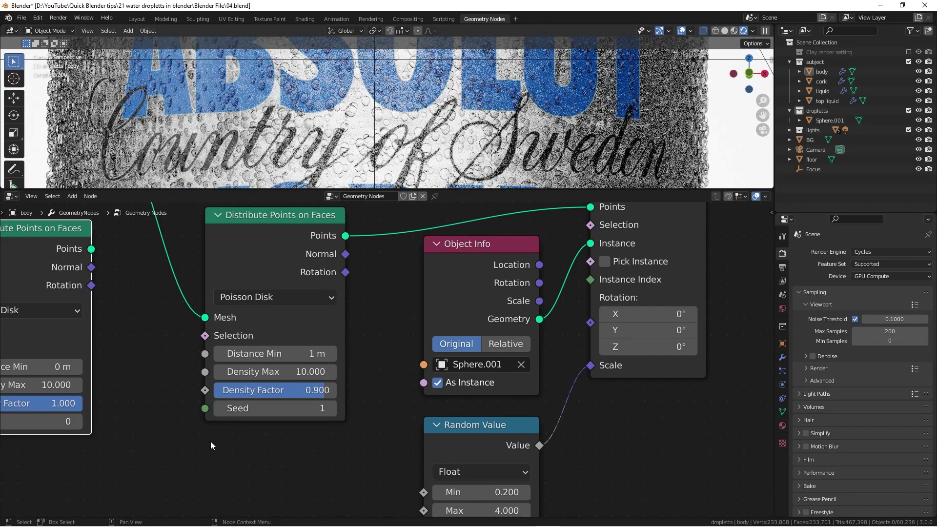
Step: Undo the seed change and delete the extra Distribute Points on Faces node
{"action": "key", "text": "ctrl+z"}
{"action": "scroll", "coordinate": [364, 336], "scroll_direction": "down", "scroll_amount": 2}
{"action": "middle_click_drag", "start_coordinate": [364, 336], "coordinate": [343, 378]}
{"action": "scroll", "coordinate": [343, 378], "scroll_direction": "down", "scroll_amount": 1}
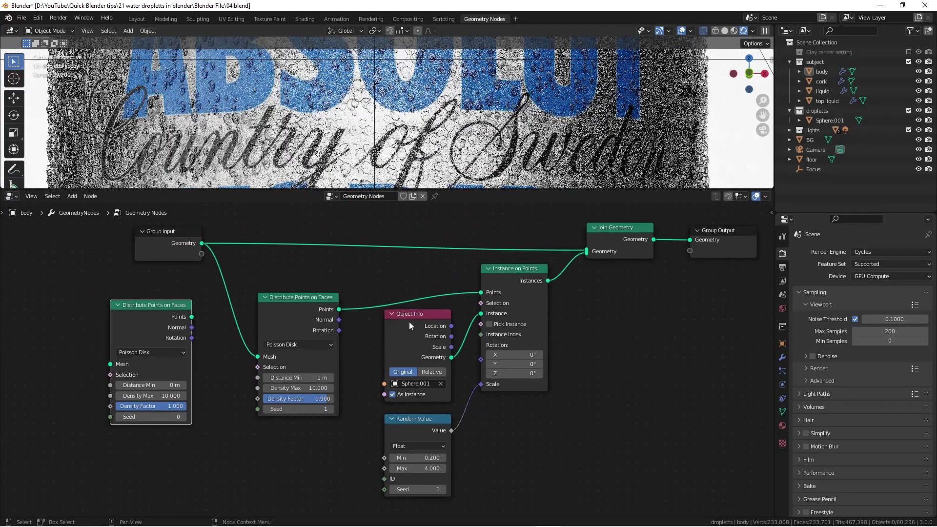
{"action": "left_click", "coordinate": [420, 316]}
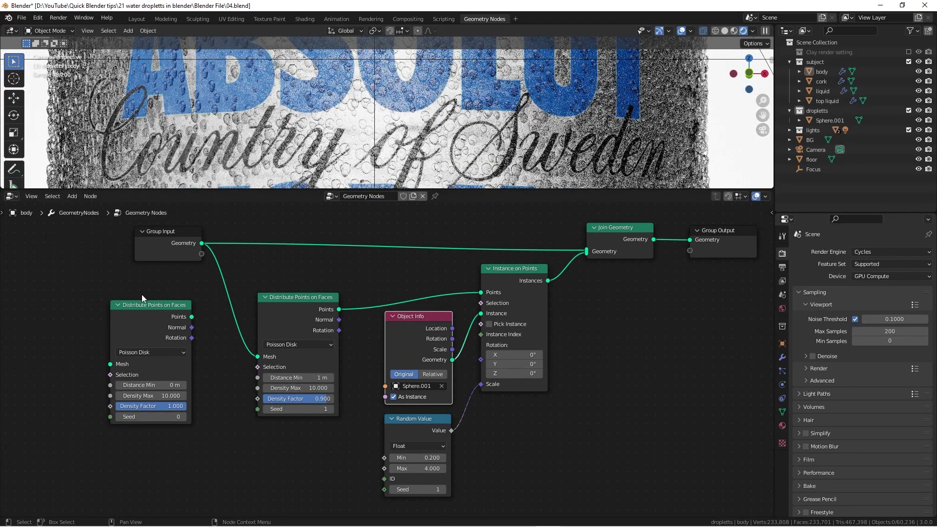
{"action": "left_click", "coordinate": [148, 306]}
{"action": "key", "text": "x"}
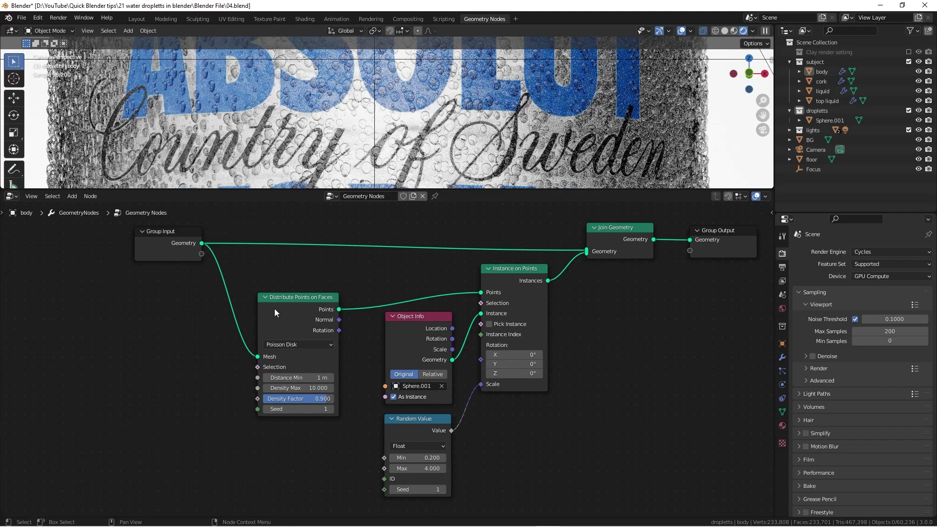
Step: Nudge the original Distribute Points on Faces node up and recentre the node tree
{"action": "middle_click_drag", "start_coordinate": [272, 277], "coordinate": [223, 325]}
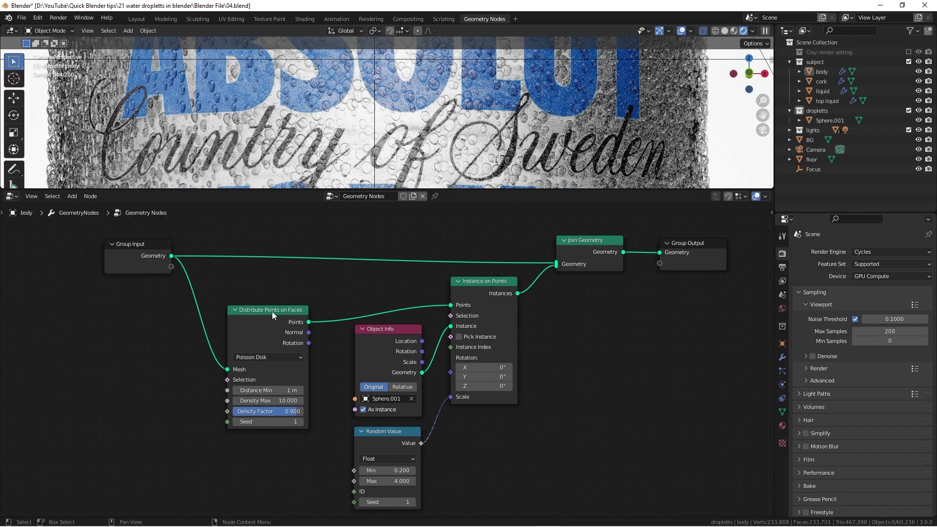
{"action": "left_click_drag", "start_coordinate": [271, 311], "coordinate": [273, 301]}
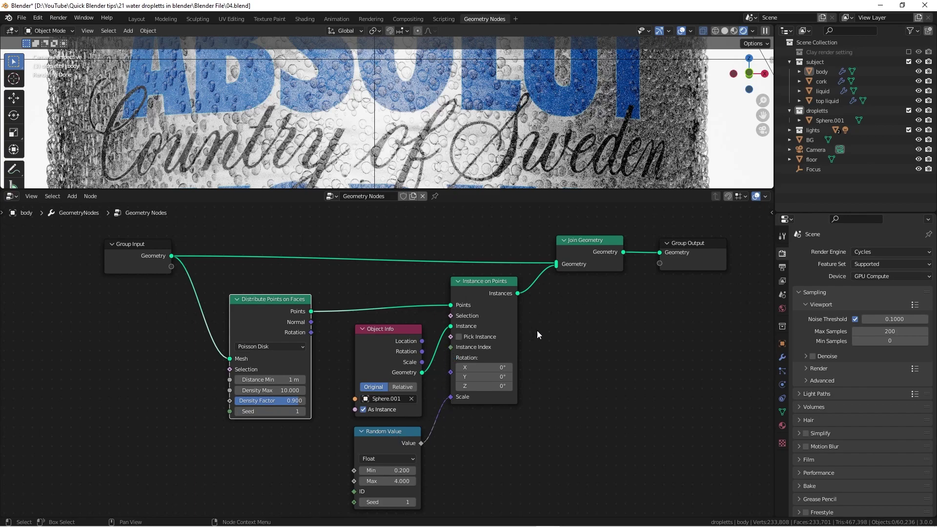
{"action": "scroll", "coordinate": [536, 330], "scroll_direction": "down", "scroll_amount": 1}
{"action": "scroll", "coordinate": [589, 353], "scroll_direction": "down", "scroll_amount": 1}
{"action": "scroll", "coordinate": [513, 374], "scroll_direction": "up", "scroll_amount": 1}
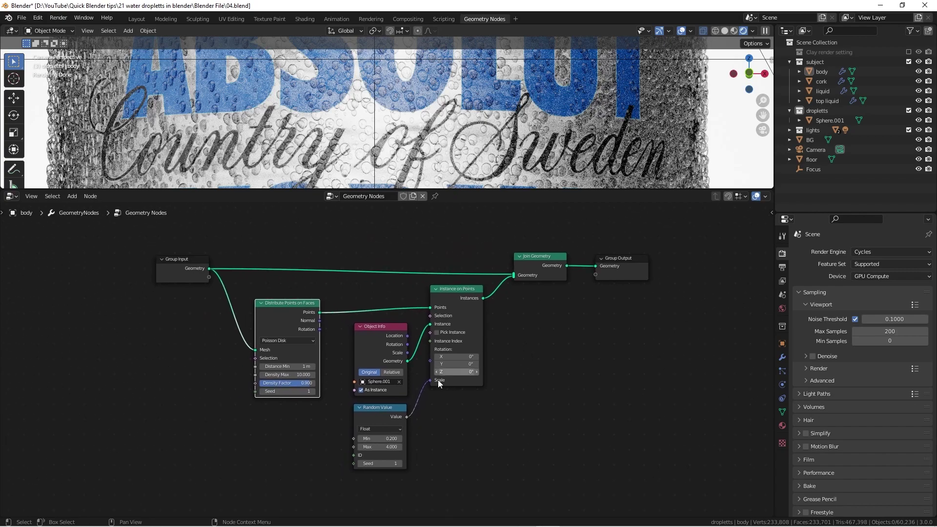
{"action": "scroll", "coordinate": [437, 380], "scroll_direction": "up", "scroll_amount": 2}
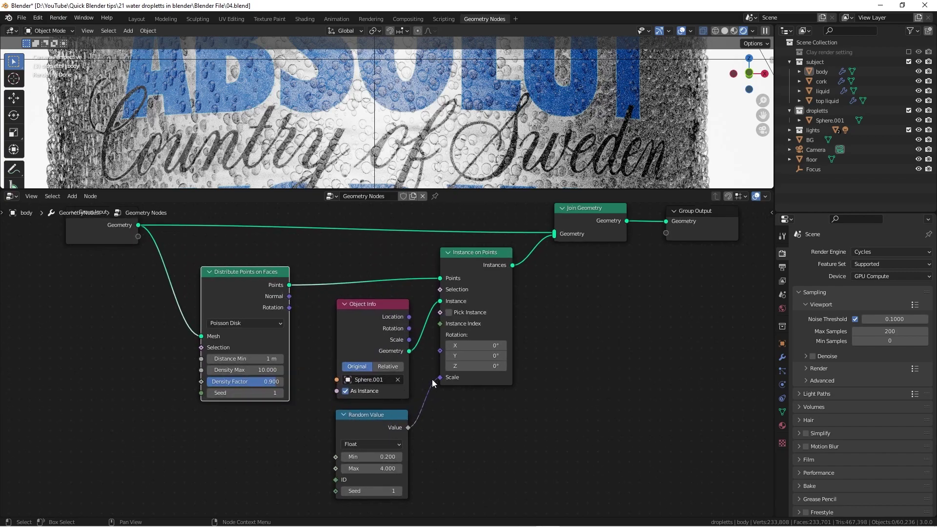
{"action": "scroll", "coordinate": [550, 362], "scroll_direction": "down", "scroll_amount": 1}
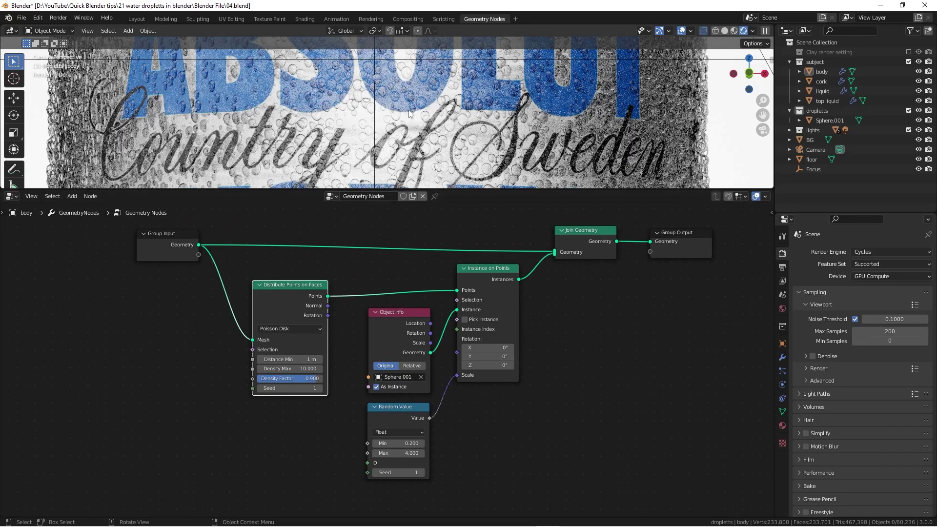
{"action": "scroll", "coordinate": [432, 114], "scroll_direction": "down", "scroll_amount": 2}
{"action": "scroll", "coordinate": [476, 109], "scroll_direction": "down", "scroll_amount": 3}
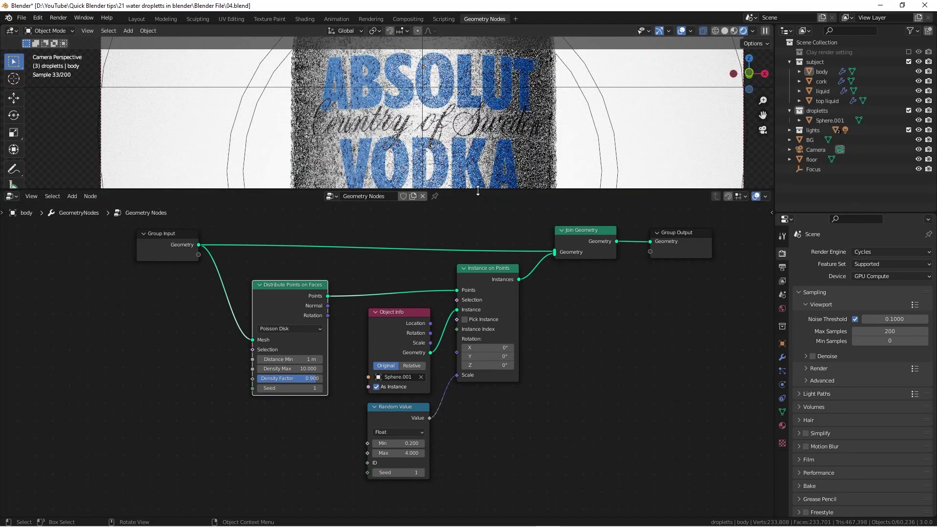
{"action": "middle_click_drag", "start_coordinate": [400, 277], "coordinate": [380, 278]}
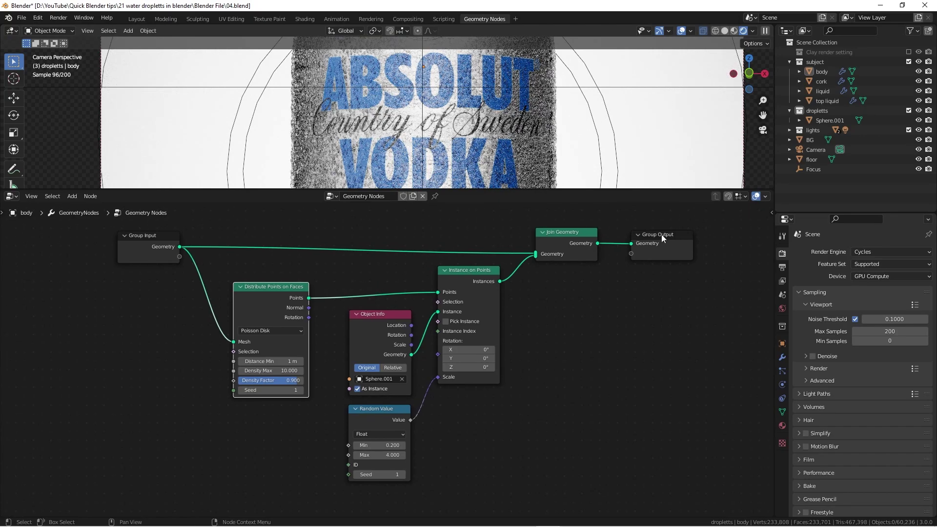
Step: Select the bottle body so its droplet node tree is shown again
{"action": "left_click", "coordinate": [781, 357]}
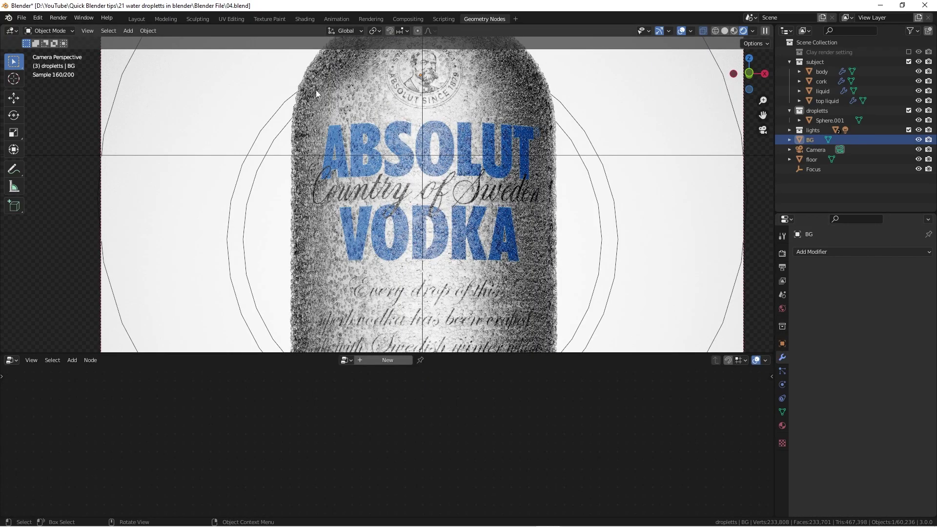
{"action": "scroll", "coordinate": [541, 218], "scroll_direction": "up", "scroll_amount": 5}
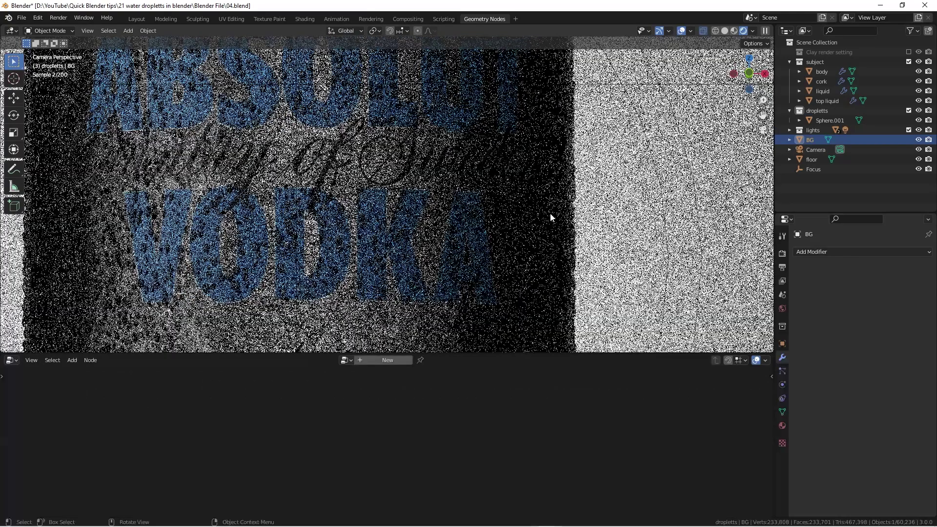
{"action": "left_click", "coordinate": [549, 213]}
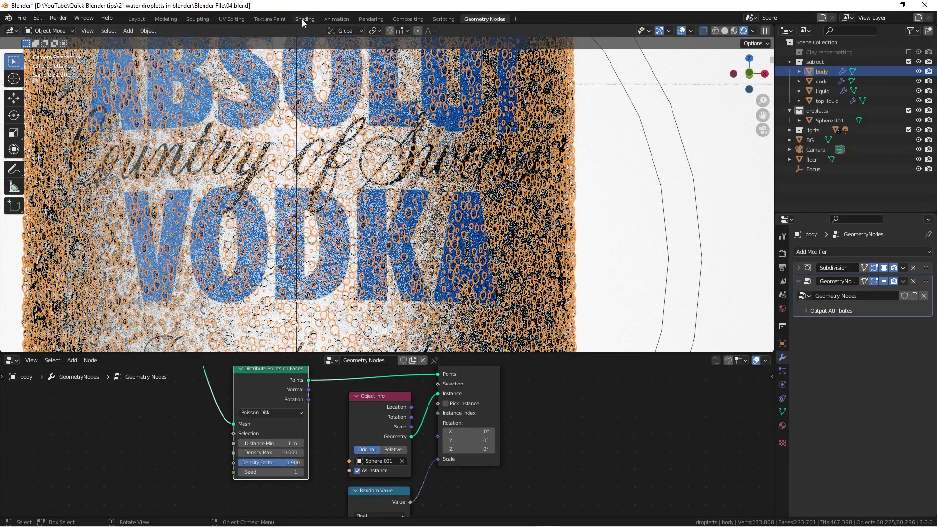
Step: Open the droplets glass material in the Shading workspace and frame its nodes
{"action": "left_click", "coordinate": [301, 19]}
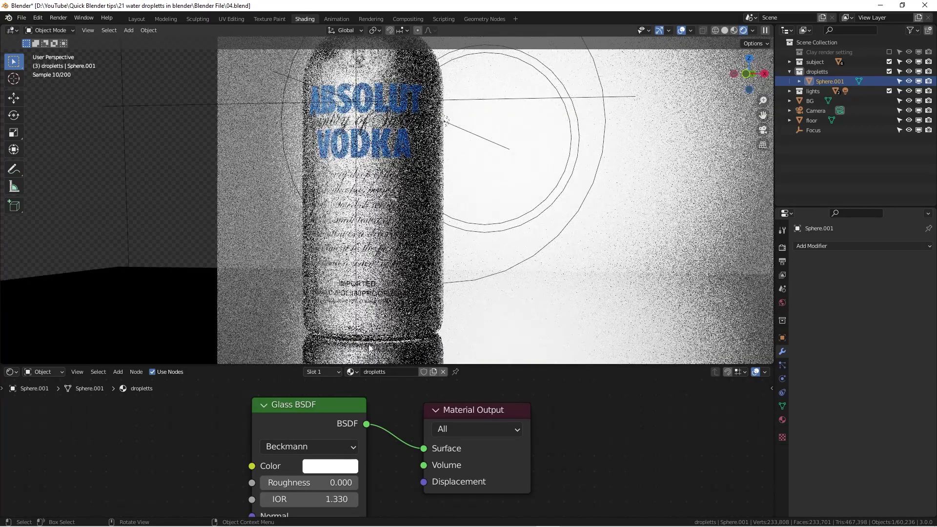
{"action": "scroll", "coordinate": [372, 424], "scroll_direction": "down", "scroll_amount": 3}
{"action": "middle_click_drag", "start_coordinate": [400, 417], "coordinate": [464, 408]}
{"action": "scroll", "coordinate": [463, 410], "scroll_direction": "up", "scroll_amount": 1}
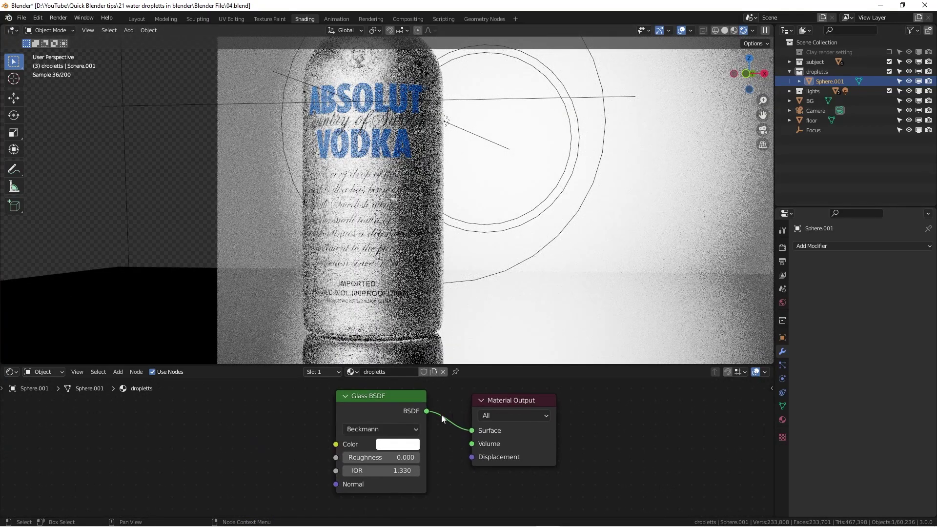
{"action": "left_click_drag", "start_coordinate": [460, 365], "coordinate": [460, 276]}
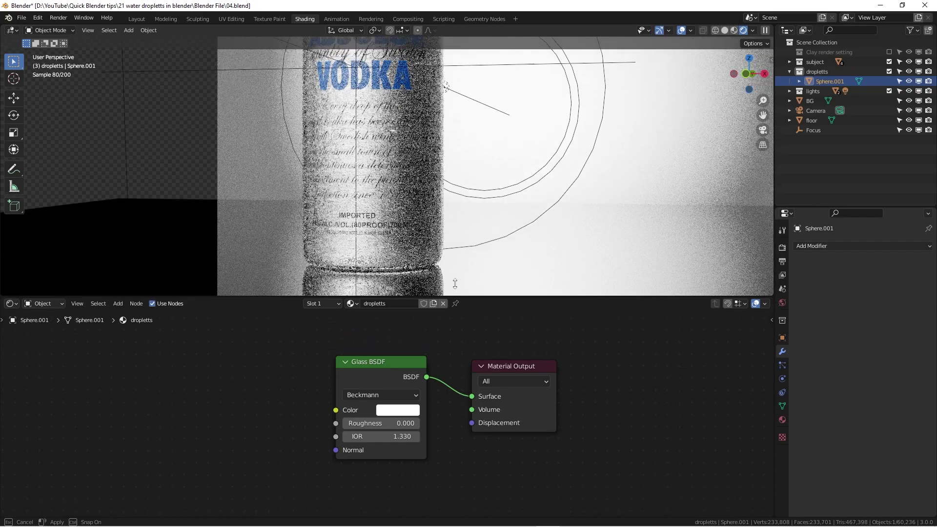
{"action": "scroll", "coordinate": [448, 335], "scroll_direction": "up", "scroll_amount": 1}
Step: Move the Glass BSDF and Material Output nodes close together
{"action": "left_click_drag", "start_coordinate": [360, 358], "coordinate": [334, 354]}
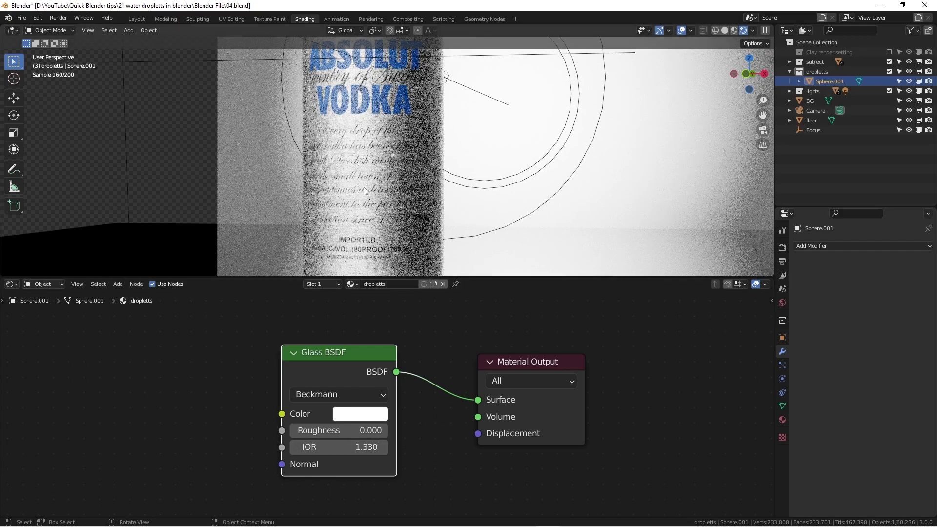
{"action": "left_click_drag", "start_coordinate": [382, 359], "coordinate": [410, 361]}
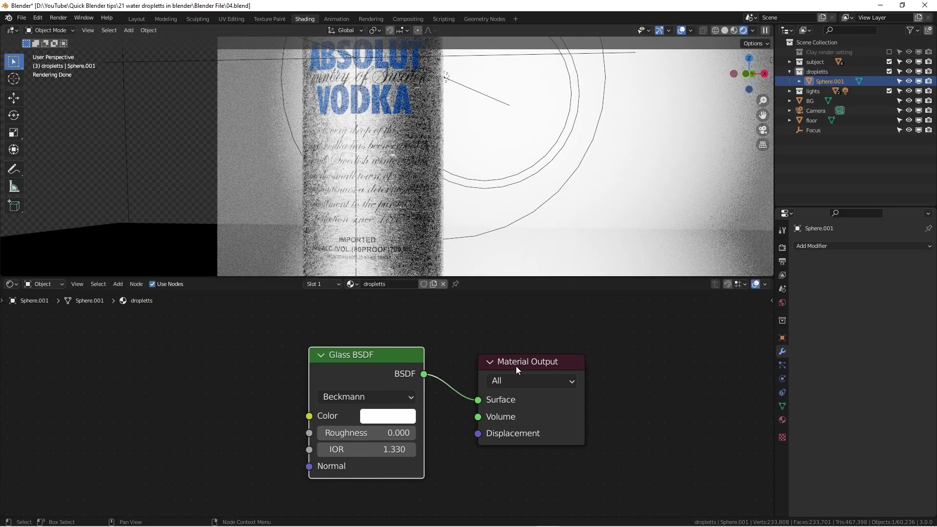
{"action": "left_click_drag", "start_coordinate": [525, 361], "coordinate": [492, 361]}
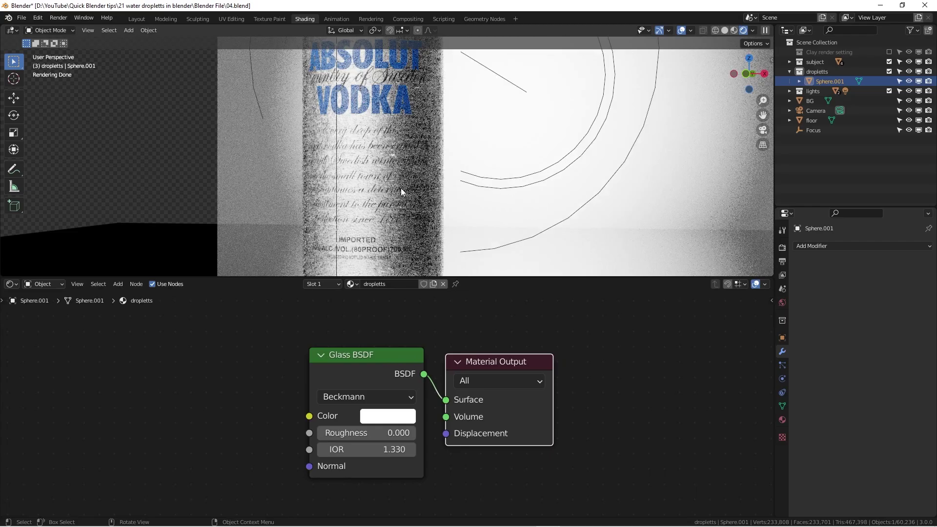
{"action": "scroll", "coordinate": [400, 188], "scroll_direction": "up", "scroll_amount": 5}
{"action": "left_click_drag", "start_coordinate": [380, 359], "coordinate": [366, 376]}
{"action": "scroll", "coordinate": [268, 156], "scroll_direction": "up", "scroll_amount": 4}
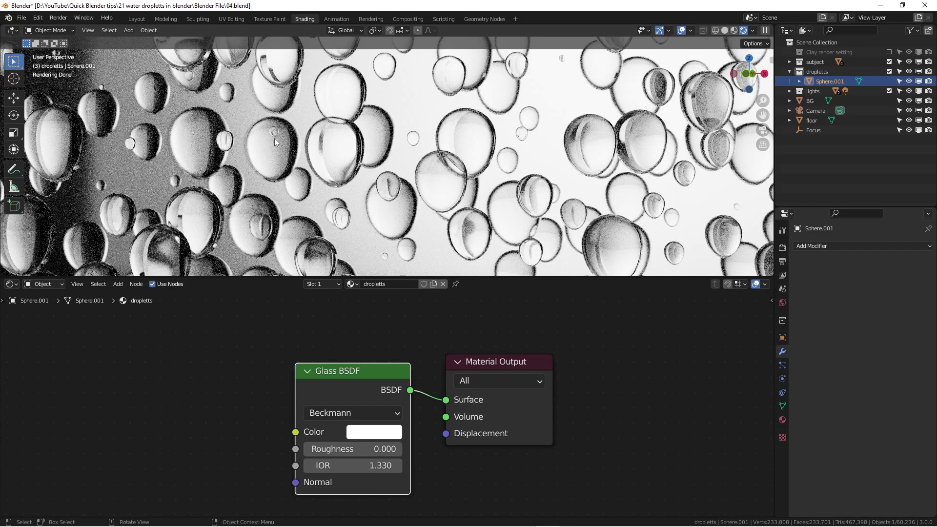
Step: Zoom the rendered viewport onto the droplets, then orbit out to view the setup
{"action": "scroll", "coordinate": [274, 139], "scroll_direction": "up", "scroll_amount": 5}
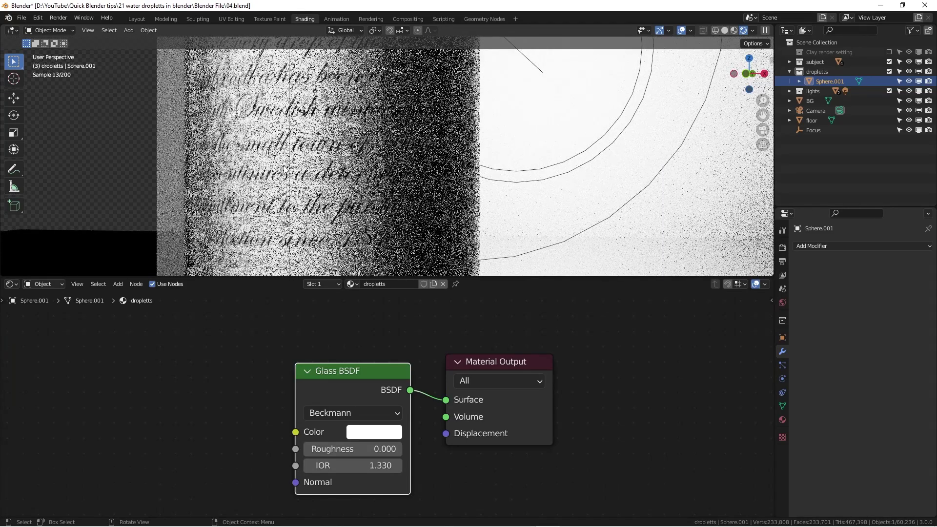
{"action": "scroll", "coordinate": [285, 168], "scroll_direction": "down", "scroll_amount": 5}
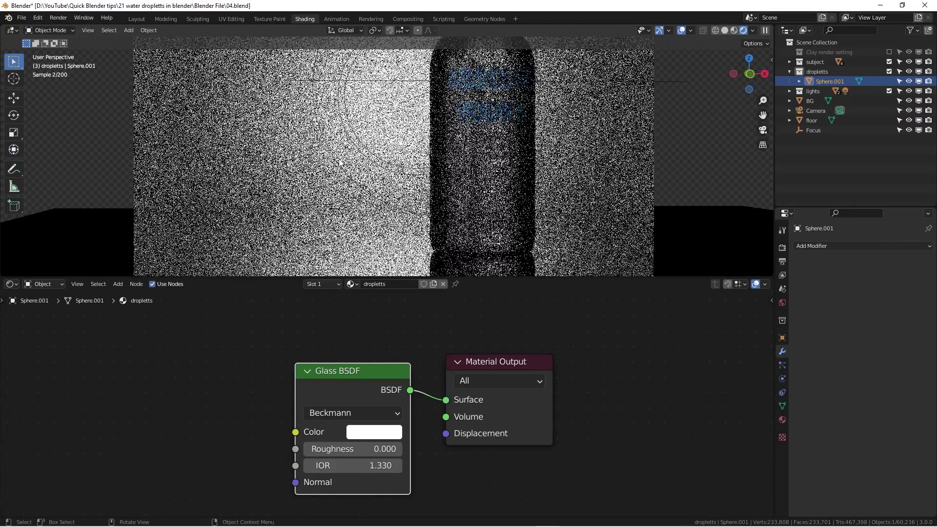
{"action": "middle_click_drag", "start_coordinate": [339, 162], "coordinate": [300, 158]}
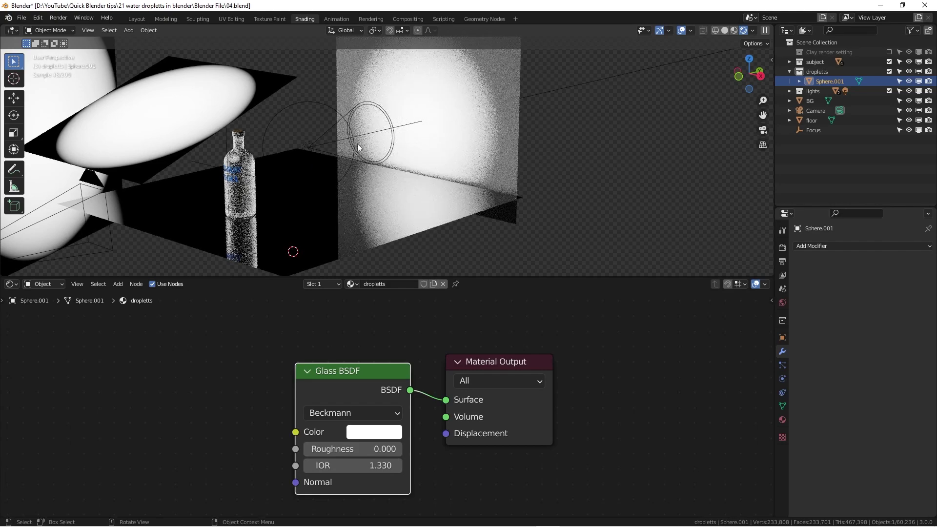
Step: Select the BG backdrop plane and frame its matte white Principled BSDF material
{"action": "middle_click_drag", "start_coordinate": [357, 144], "coordinate": [419, 125]}
{"action": "scroll", "coordinate": [481, 104], "scroll_direction": "down", "scroll_amount": 3}
{"action": "left_click", "coordinate": [481, 104]}
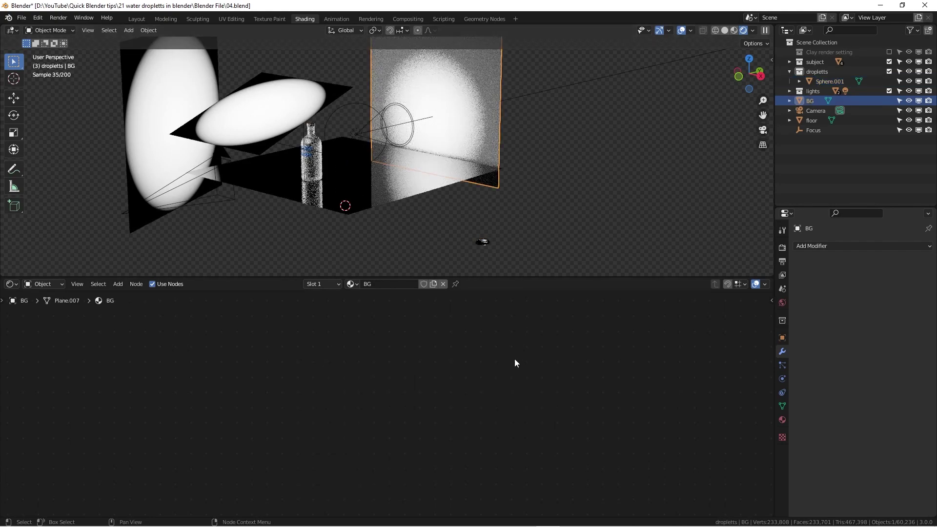
{"action": "key", "text": "Home"}
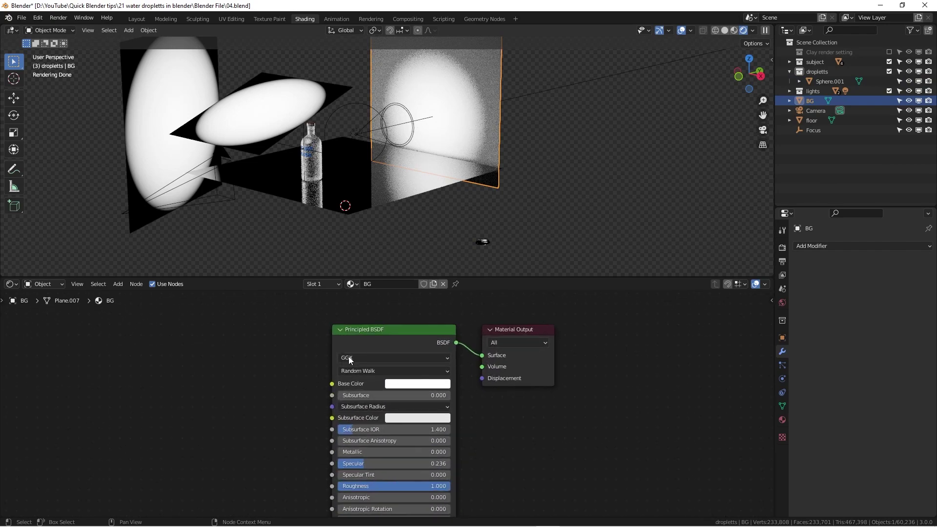
{"action": "scroll", "coordinate": [470, 400], "scroll_direction": "down", "scroll_amount": 1}
{"action": "middle_click_drag", "start_coordinate": [470, 400], "coordinate": [480, 357]}
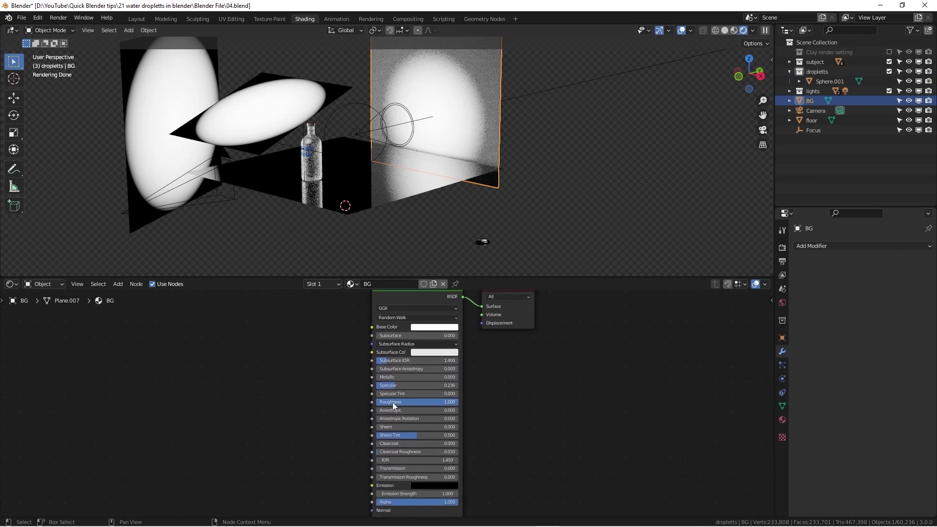
{"action": "middle_click_drag", "start_coordinate": [537, 383], "coordinate": [553, 441]}
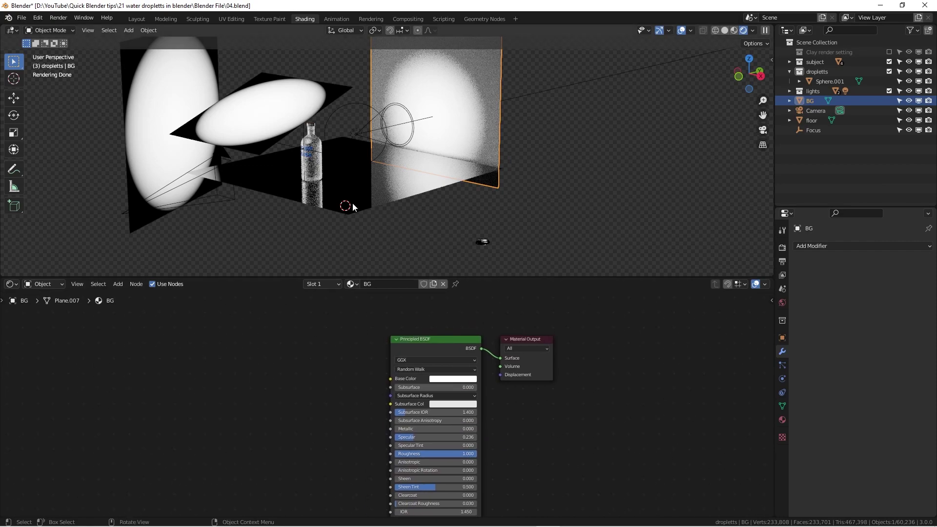
Step: Select the floor plane and bring its glossy black material nodes into view
{"action": "left_click", "coordinate": [371, 186]}
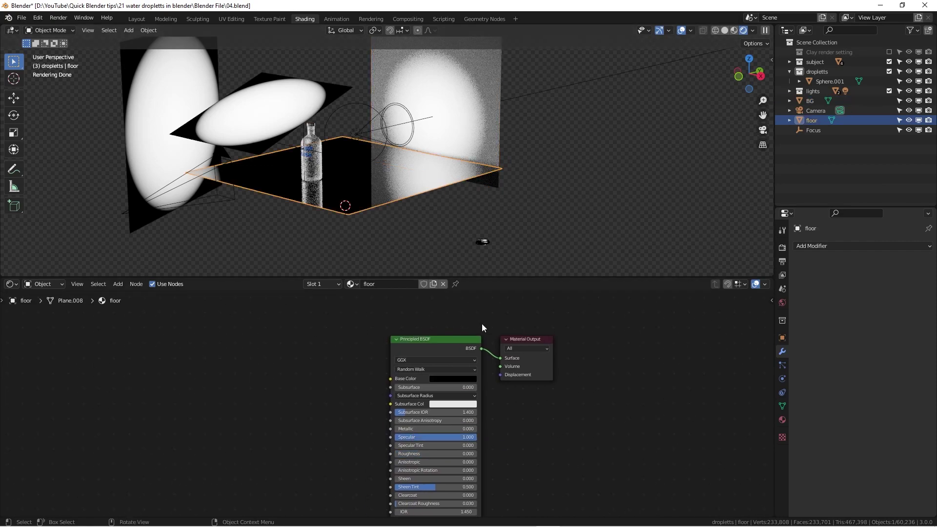
{"action": "scroll", "coordinate": [517, 409], "scroll_direction": "up", "scroll_amount": 2}
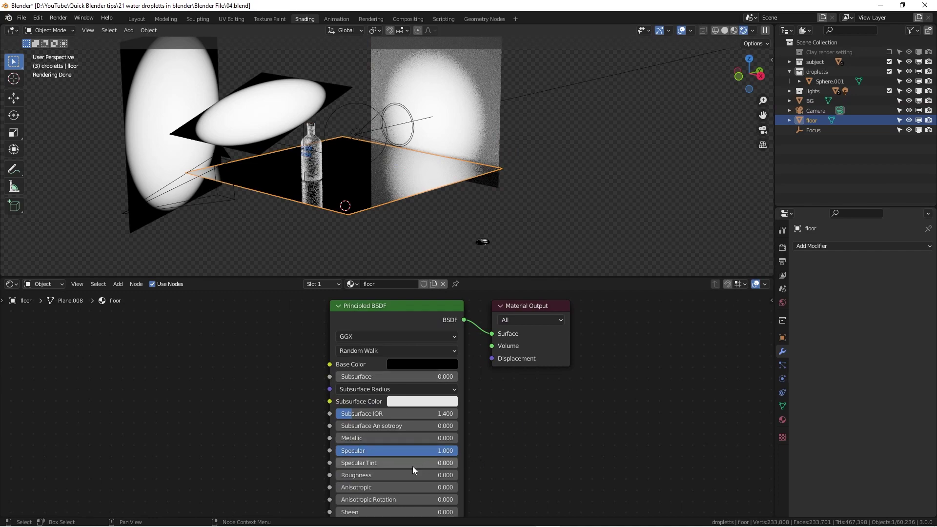
{"action": "scroll", "coordinate": [534, 449], "scroll_direction": "down", "scroll_amount": 3}
{"action": "mouse_move", "coordinate": [534, 449]}
{"action": "middle_mouse_down"}
{"action": "mouse_move", "coordinate": [502, 368]}
{"action": "mouse_move", "coordinate": [541, 442]}
{"action": "middle_mouse_up"}
Step: Select the left light panel to show its lighting.002 spherical-gradient emission at strength 5
{"action": "left_click", "coordinate": [233, 130]}
{"action": "middle_click_drag", "start_coordinate": [233, 130], "coordinate": [282, 121]}
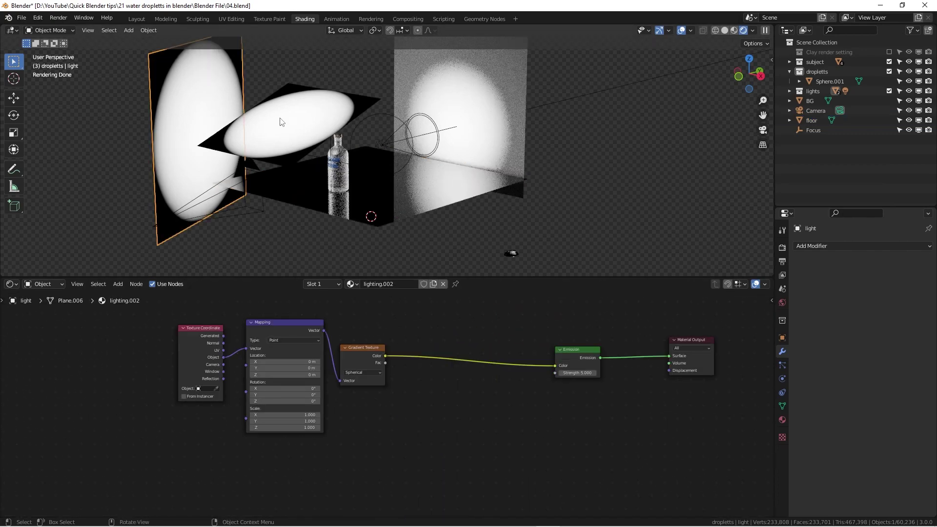
{"action": "left_click", "coordinate": [271, 120]}
{"action": "left_click", "coordinate": [210, 117]}
Step: Orbit around the glowing panel, then switch to Front Orthographic view of bottle and lights
{"action": "mouse_move", "coordinate": [598, 163]}
{"action": "middle_mouse_down"}
{"action": "mouse_move", "coordinate": [589, 142]}
{"action": "mouse_move", "coordinate": [590, 151]}
{"action": "middle_mouse_up"}
{"action": "scroll", "coordinate": [577, 161], "scroll_direction": "up", "scroll_amount": 3}
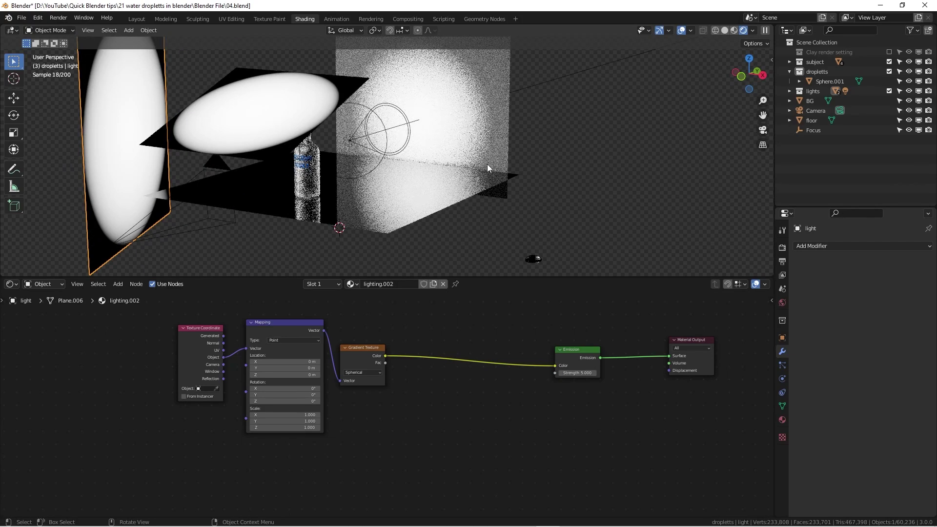
{"action": "scroll", "coordinate": [487, 164], "scroll_direction": "up", "scroll_amount": 3}
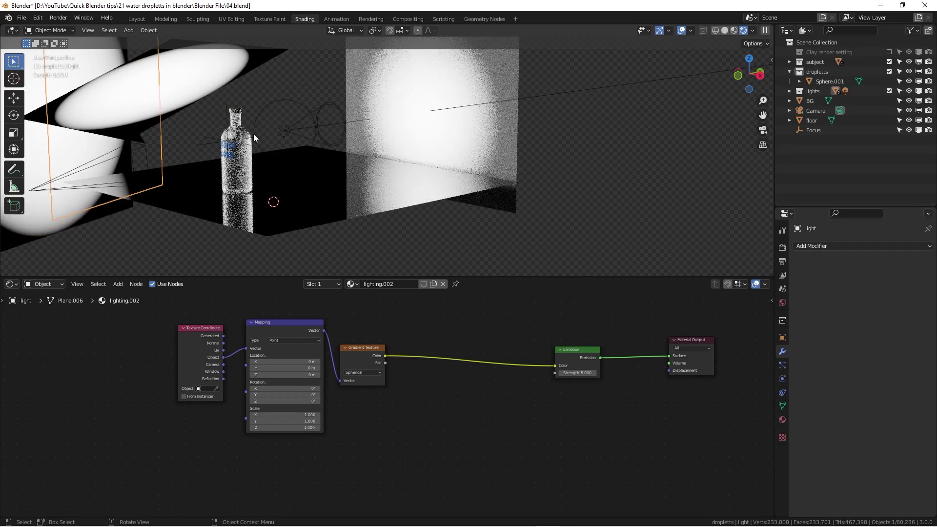
{"action": "middle_click_drag", "start_coordinate": [226, 138], "coordinate": [259, 143]}
{"action": "scroll", "coordinate": [279, 169], "scroll_direction": "up", "scroll_amount": 4}
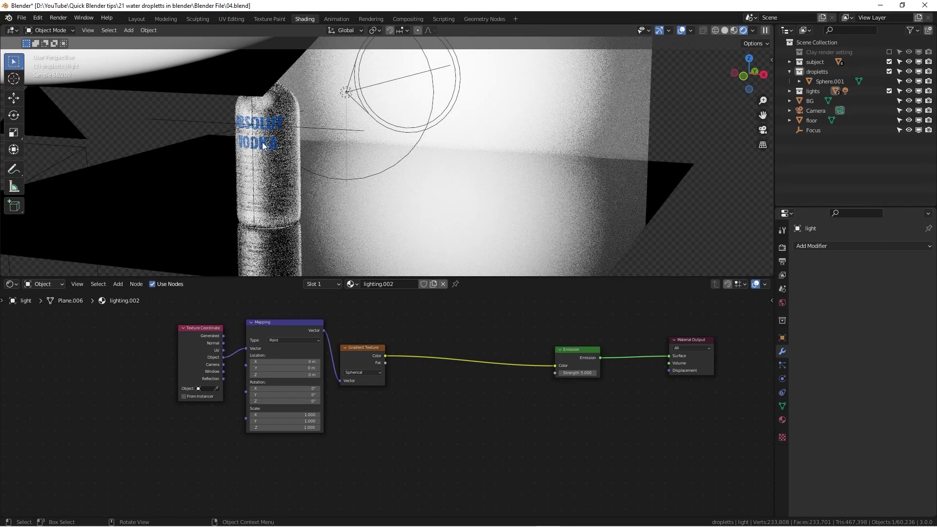
{"action": "scroll", "coordinate": [510, 85], "scroll_direction": "down", "scroll_amount": 8}
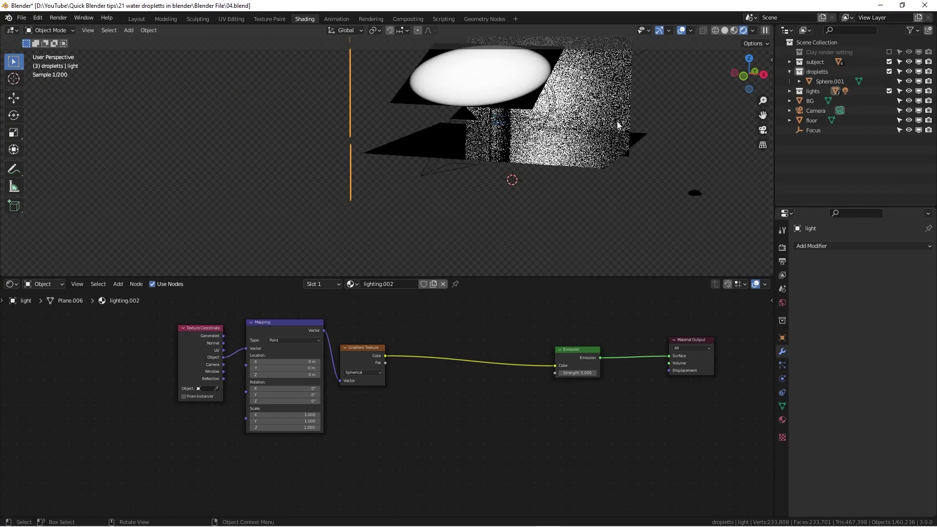
{"action": "scroll", "coordinate": [557, 216], "scroll_direction": "up", "scroll_amount": 1}
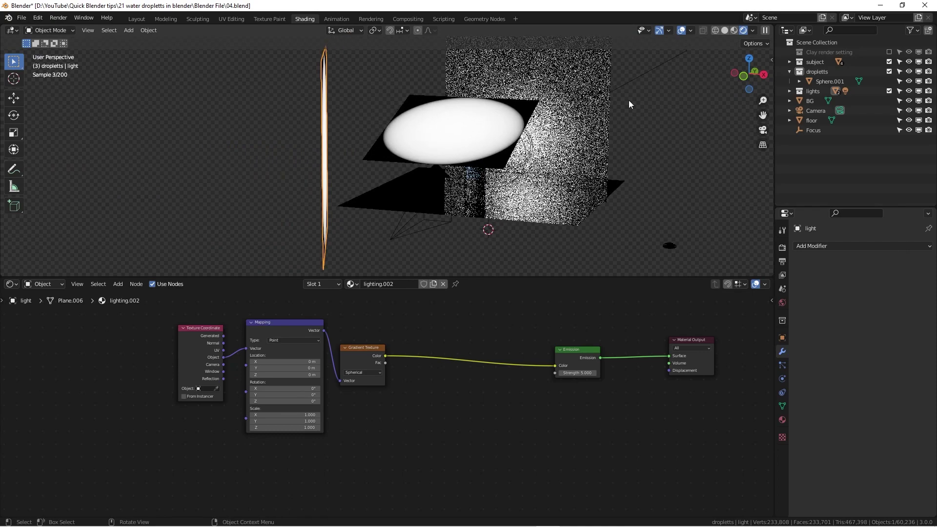
{"action": "mouse_move", "coordinate": [663, 117]}
{"action": "middle_mouse_down"}
{"action": "mouse_move", "coordinate": [680, 129]}
{"action": "mouse_move", "coordinate": [674, 121]}
{"action": "middle_mouse_up"}
{"action": "scroll", "coordinate": [498, 197], "scroll_direction": "up", "scroll_amount": 5}
{"action": "middle_click_drag", "start_coordinate": [498, 197], "coordinate": [410, 129], "text": "shift"}
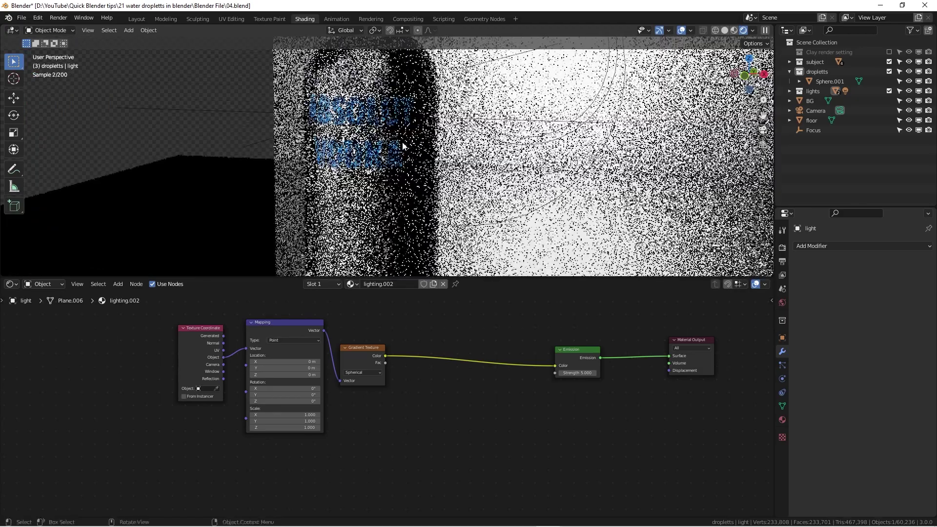
{"action": "key", "text": "KP_1"}
{"action": "middle_click_drag", "start_coordinate": [473, 200], "coordinate": [436, 261], "text": "shift"}
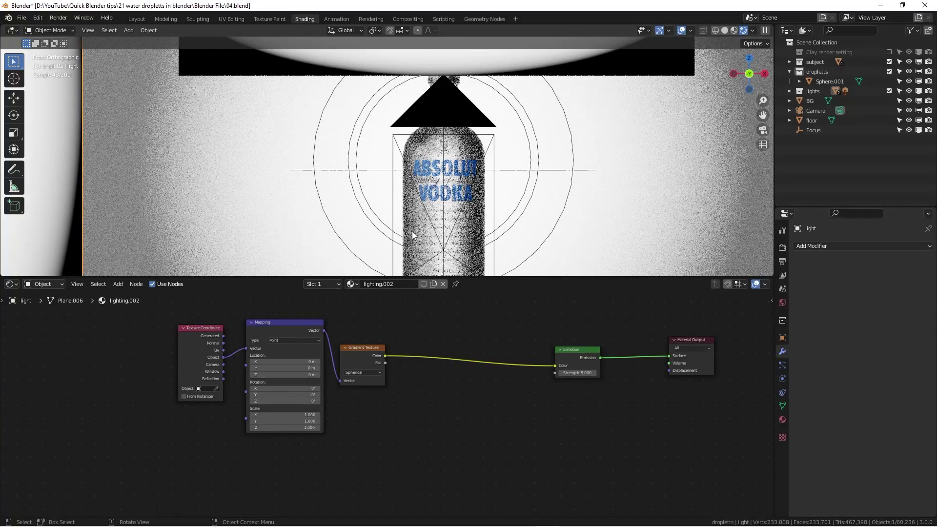
{"action": "scroll", "coordinate": [401, 234], "scroll_direction": "down", "scroll_amount": 4}
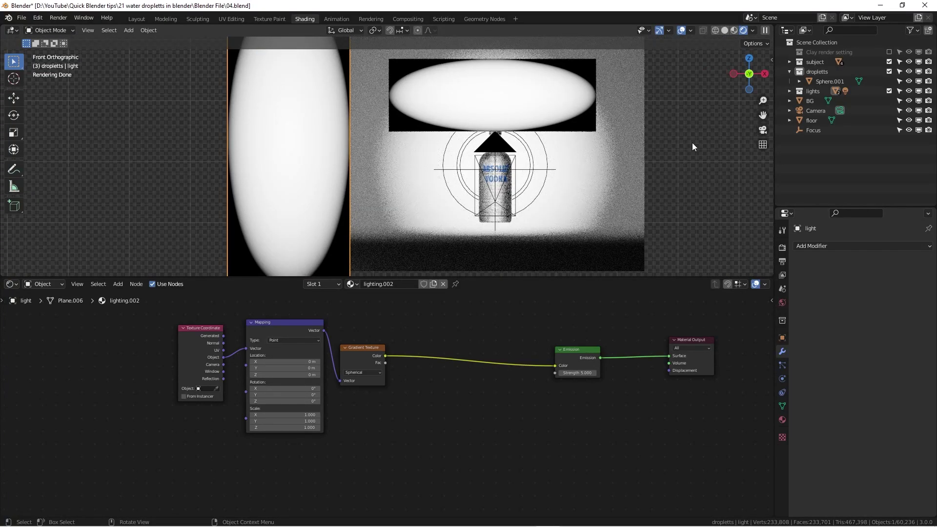
{"action": "scroll", "coordinate": [580, 163], "scroll_direction": "up", "scroll_amount": 7}
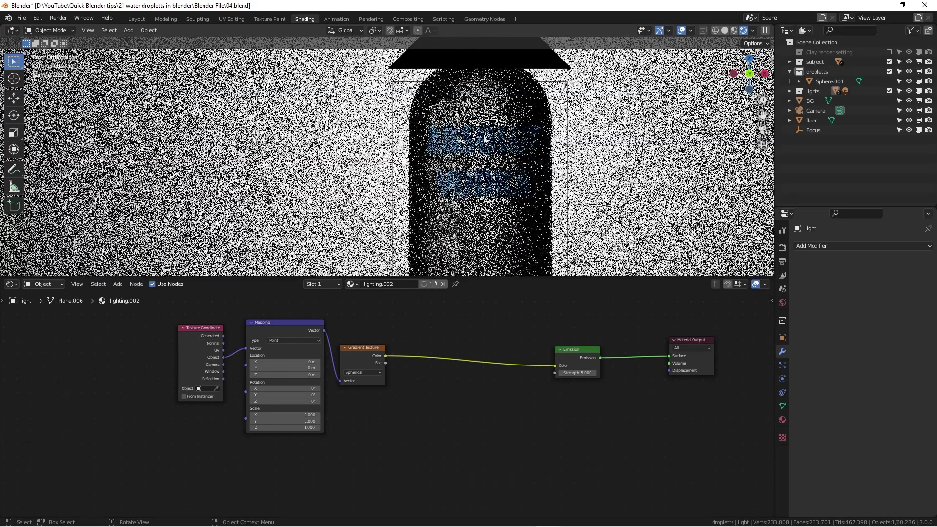
{"action": "scroll", "coordinate": [466, 133], "scroll_direction": "down", "scroll_amount": 1}
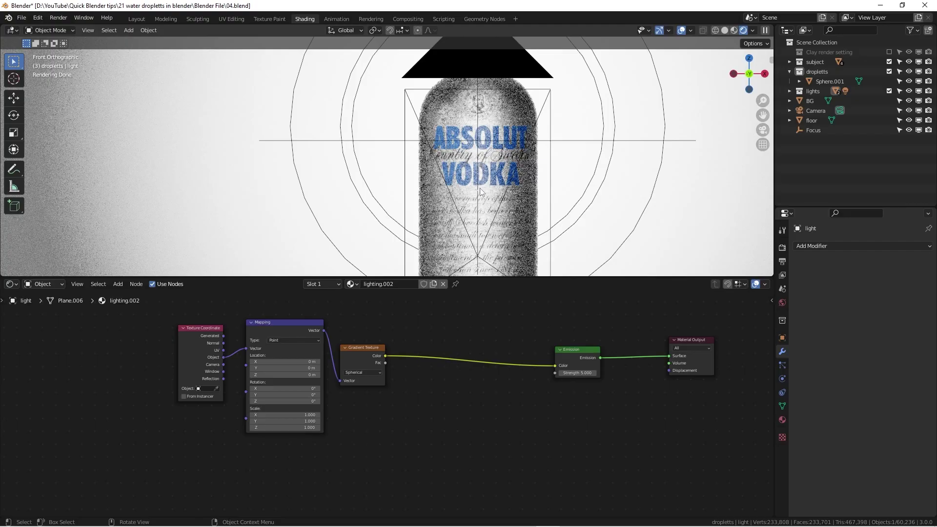
{"action": "scroll", "coordinate": [480, 192], "scroll_direction": "up", "scroll_amount": 8}
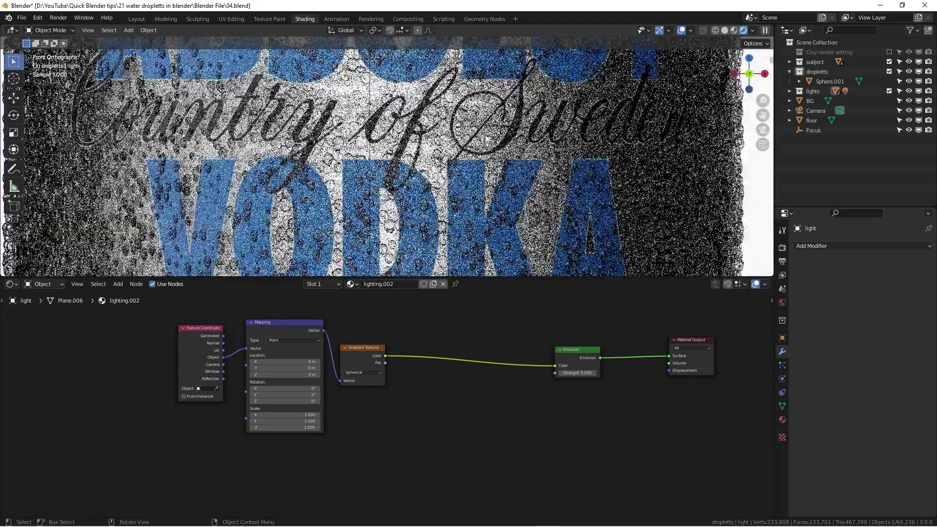
{"action": "scroll", "coordinate": [502, 74], "scroll_direction": "up", "scroll_amount": 4}
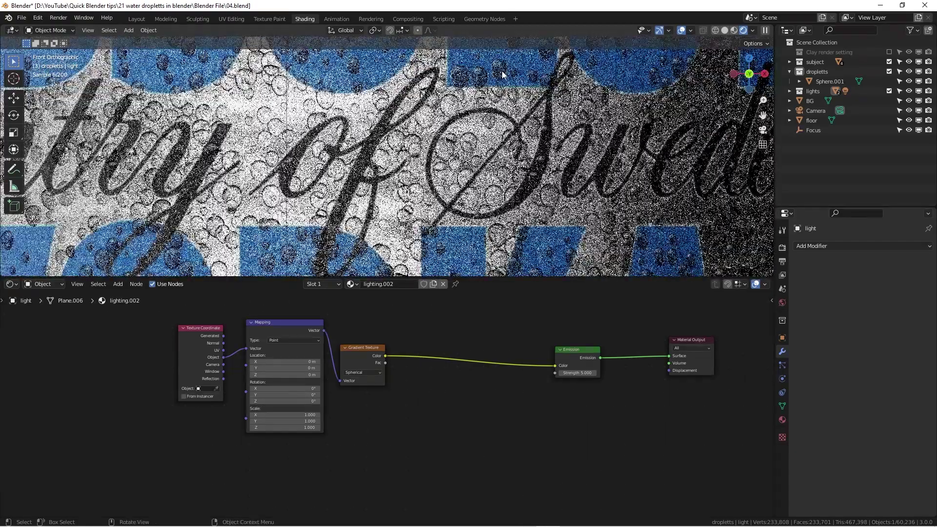
{"action": "scroll", "coordinate": [483, 91], "scroll_direction": "down", "scroll_amount": 8}
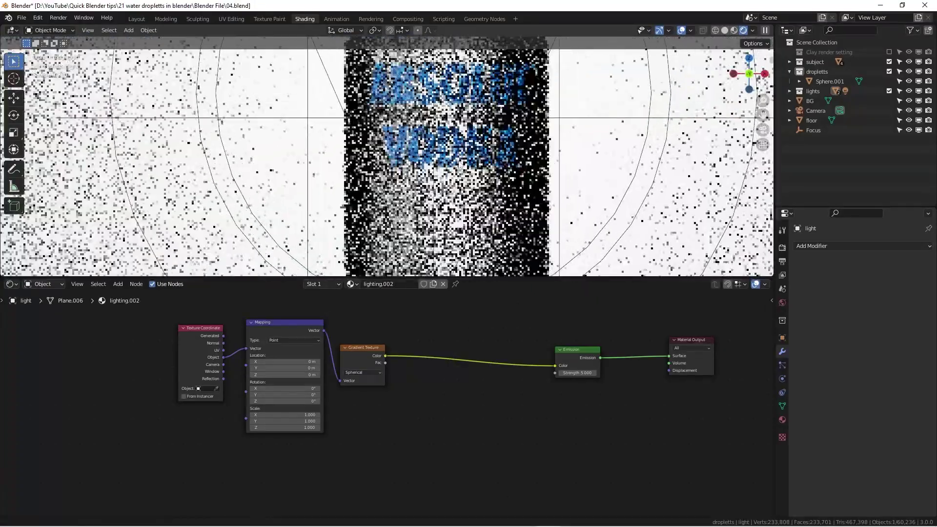
{"action": "middle_click_drag", "start_coordinate": [479, 111], "coordinate": [443, 226], "text": "shift"}
{"action": "scroll", "coordinate": [441, 182], "scroll_direction": "down", "scroll_amount": 6}
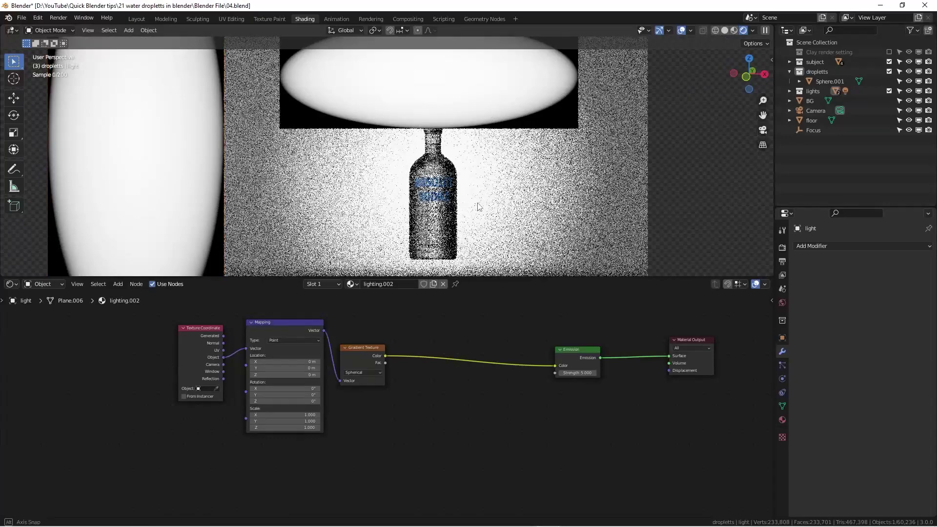
{"action": "middle_click_drag", "start_coordinate": [476, 203], "coordinate": [610, 200]}
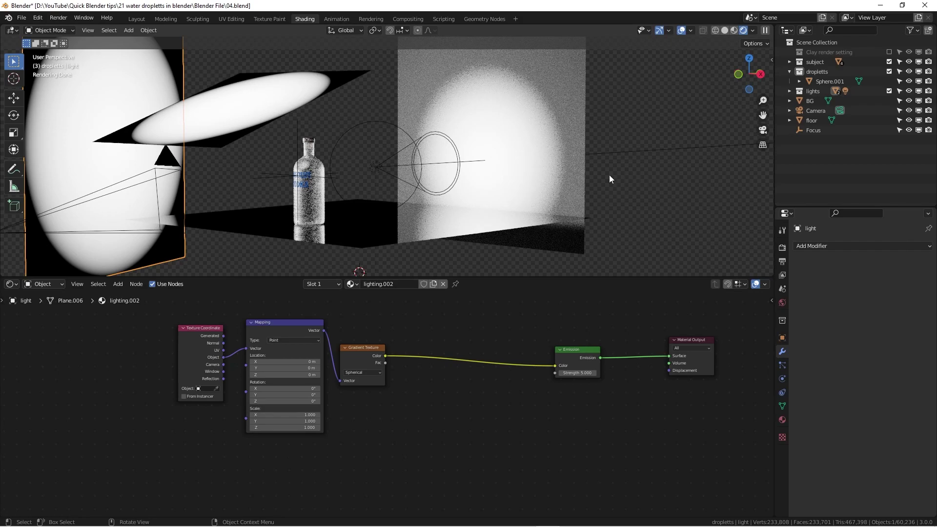
{"action": "scroll", "coordinate": [609, 179], "scroll_direction": "down", "scroll_amount": 2}
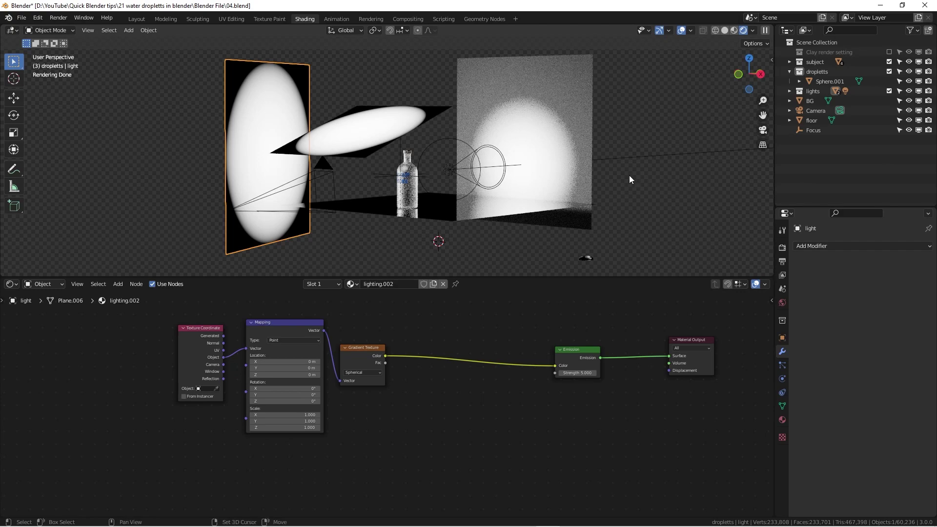
{"action": "middle_click_drag", "start_coordinate": [628, 175], "coordinate": [612, 184], "text": "shift"}
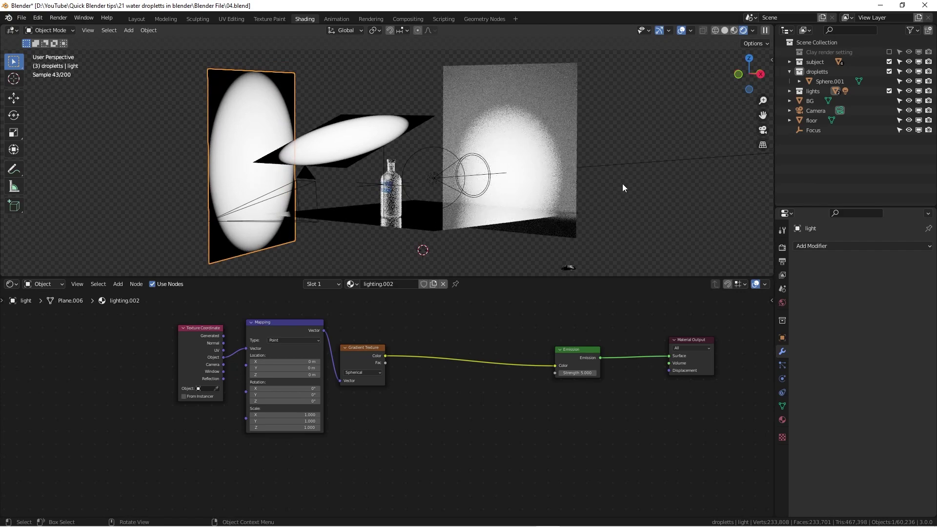